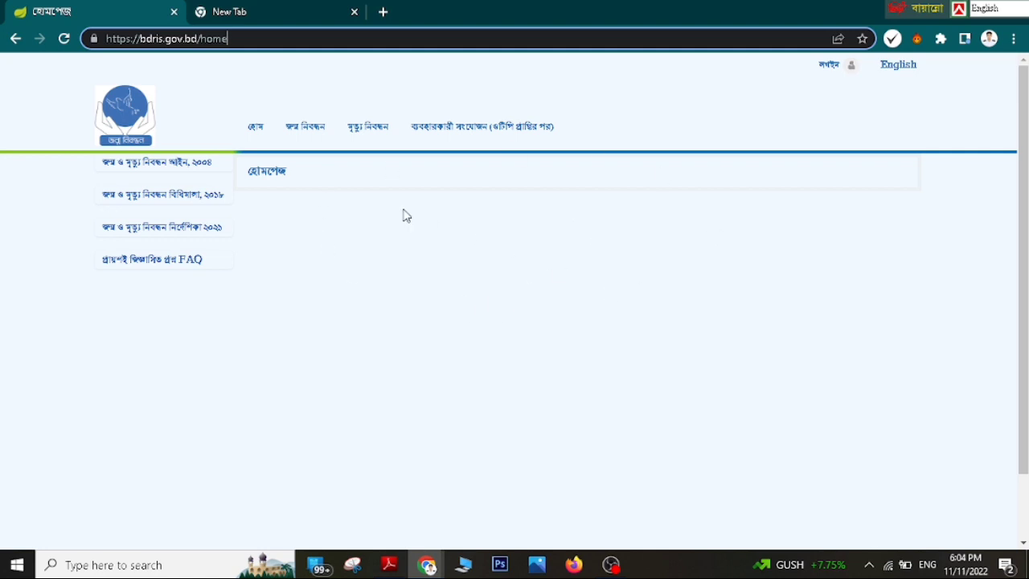
# - Open the birth registration application (জন্ম নিবন্ধন আবেদন) from the জন্ম নিবন্ধন menu
pyautogui.moveTo(303, 143)
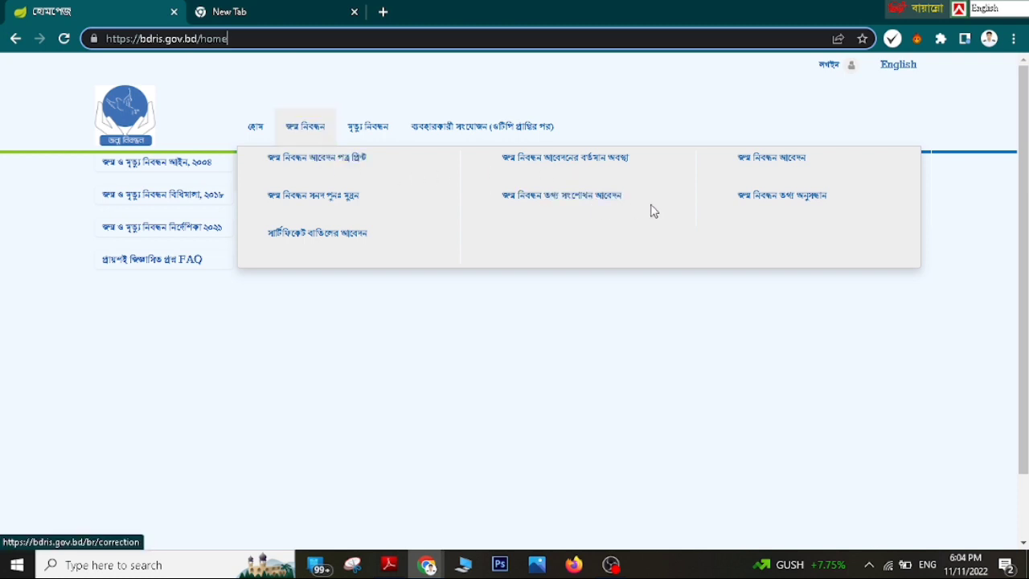
pyautogui.click(780, 166)
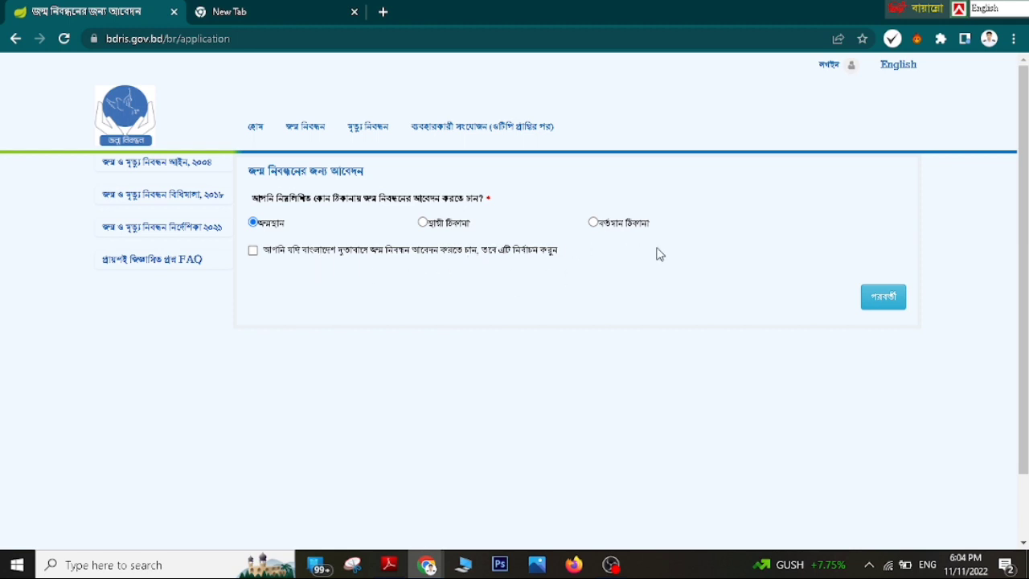
# - Go to the registrant details page and fill the Bangla first and last names from suggestions
pyautogui.click(890, 310)
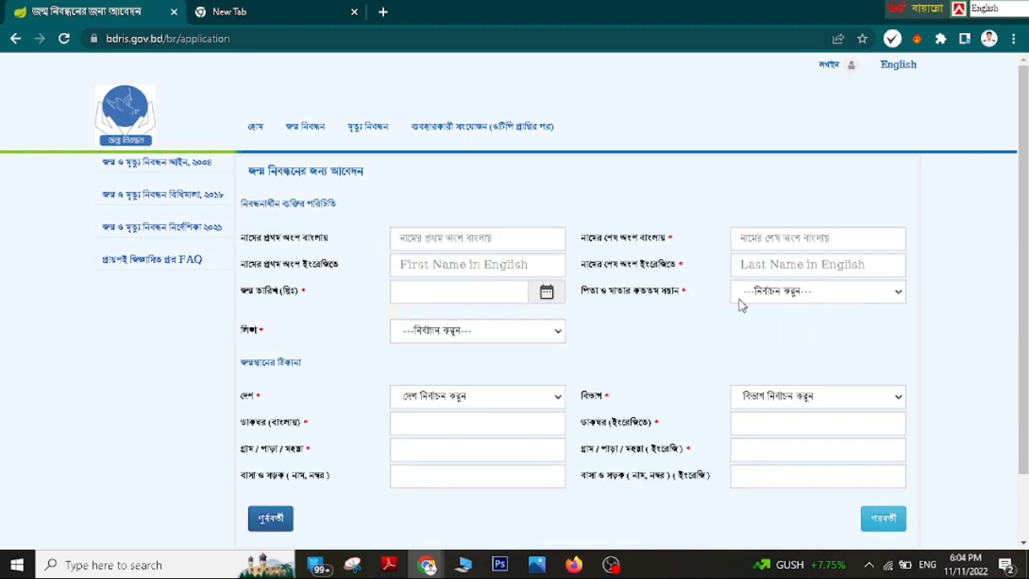
pyautogui.click(428, 239)
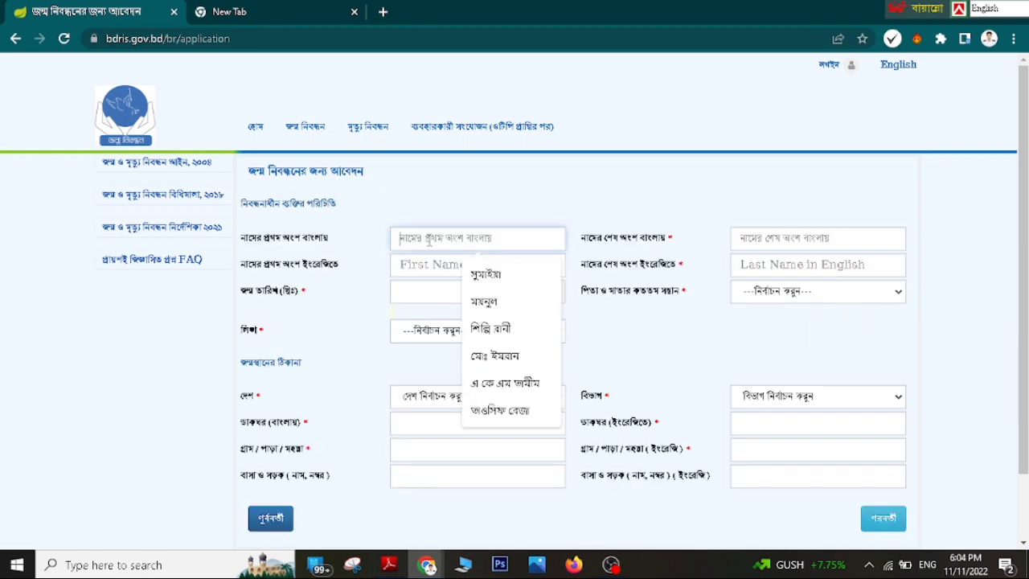
pyautogui.click(508, 285)
pyautogui.click(804, 237)
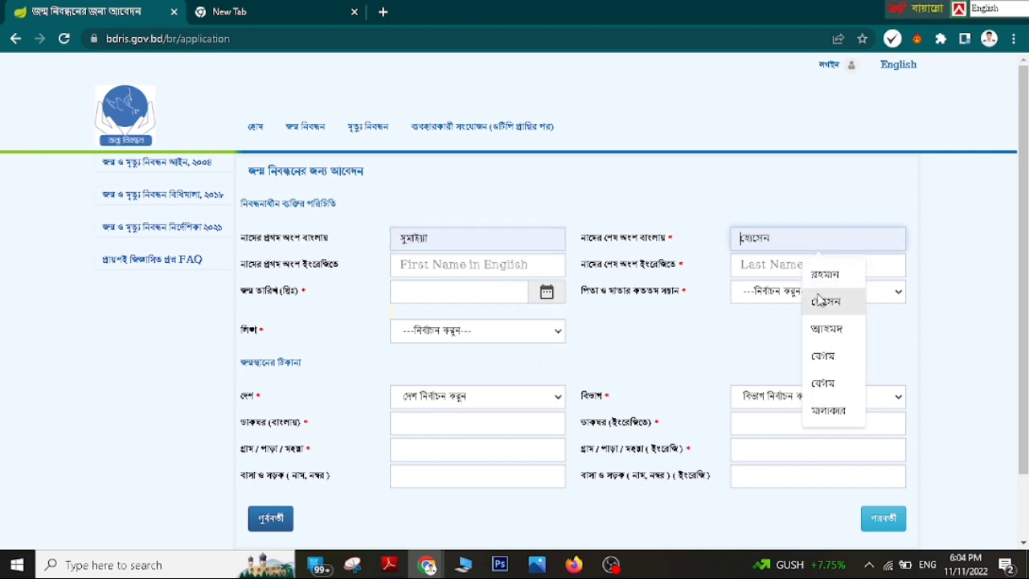
pyautogui.click(825, 356)
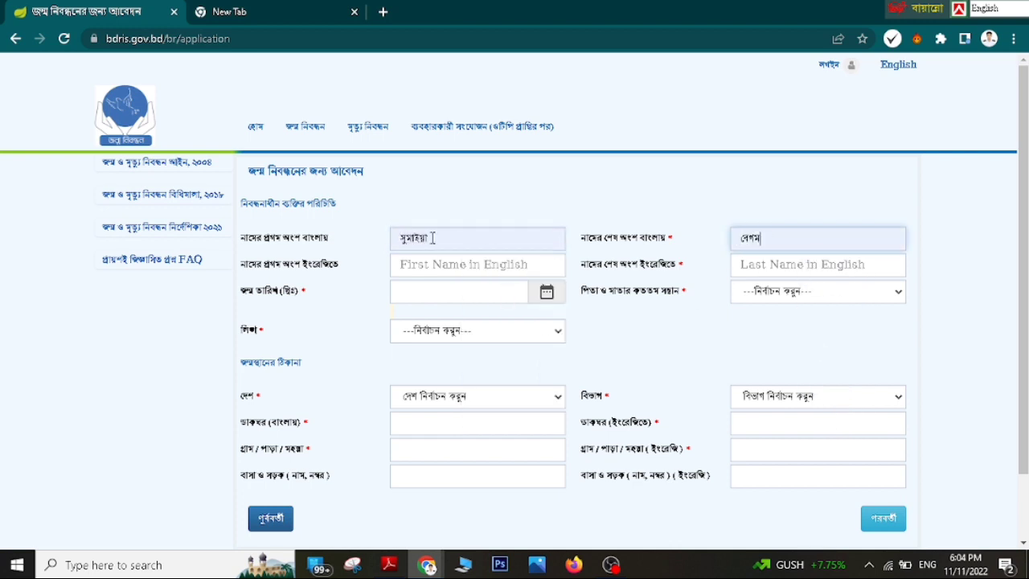
pyautogui.click(427, 270)
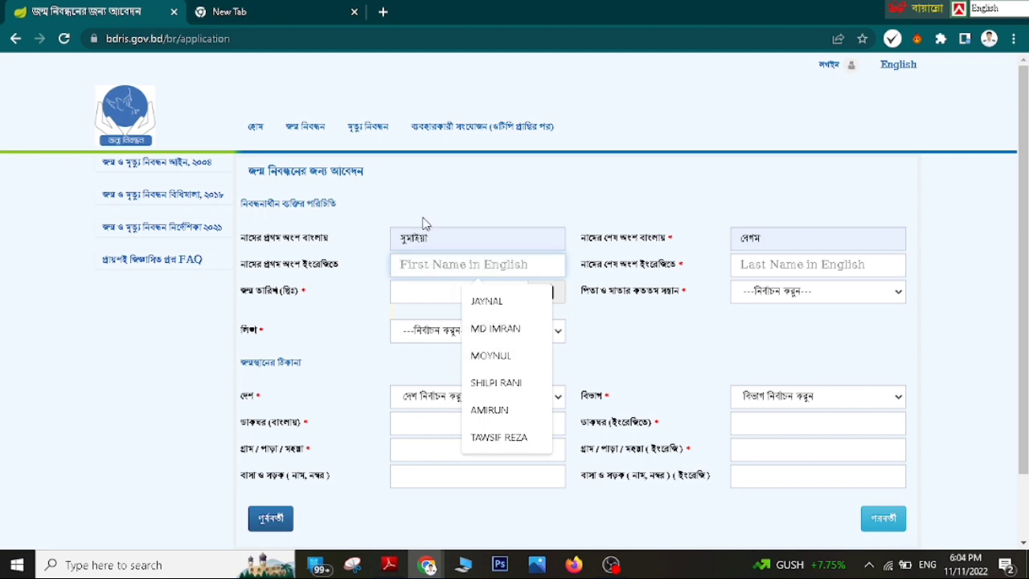
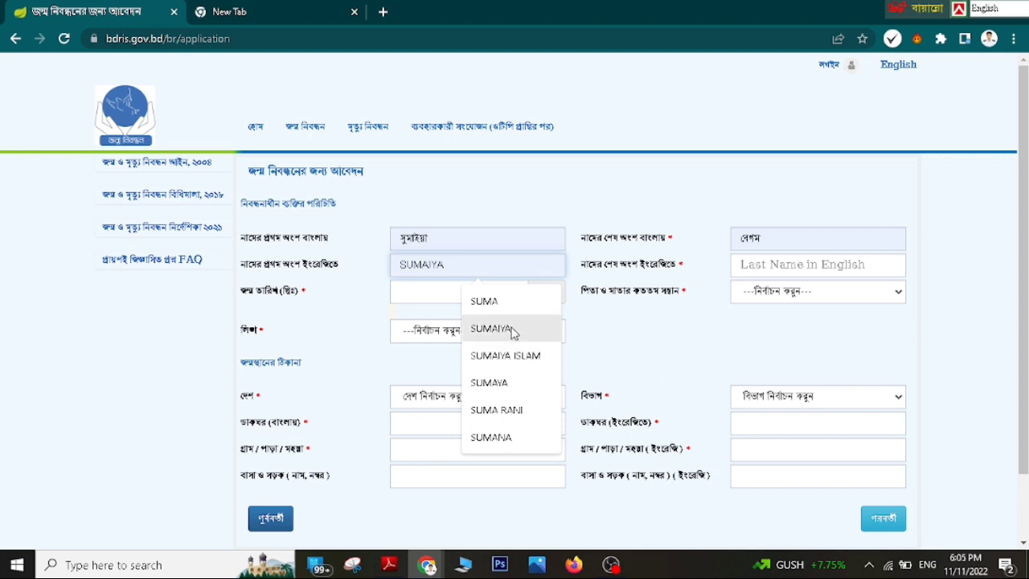
pyautogui.click(510, 329)
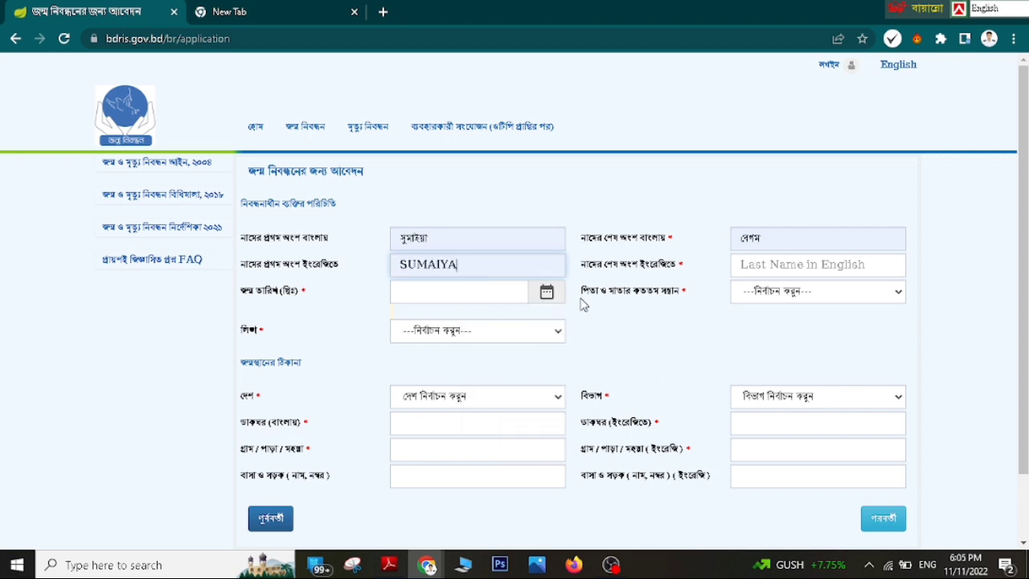
pyautogui.click(806, 272)
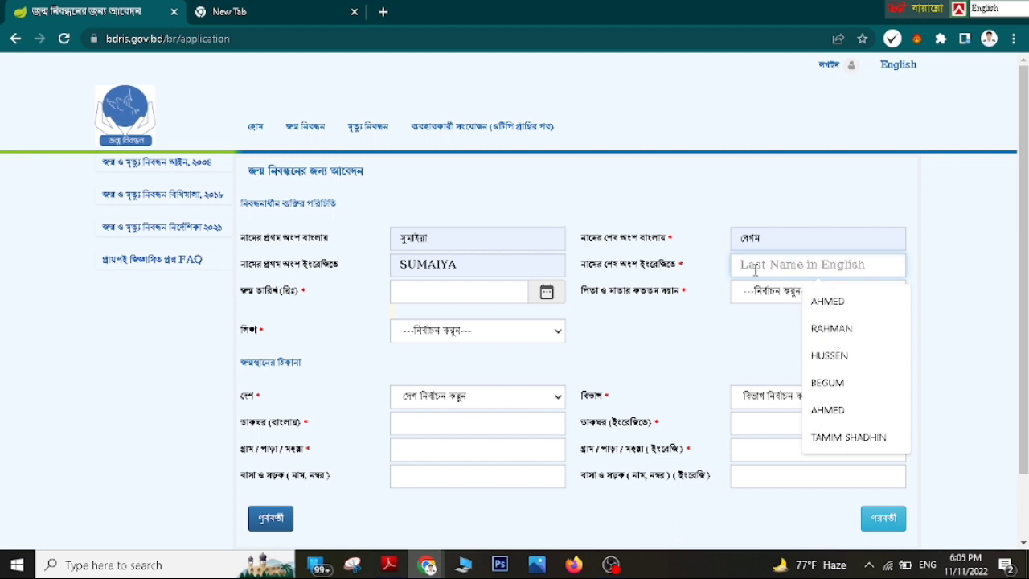
pyautogui.click(418, 290)
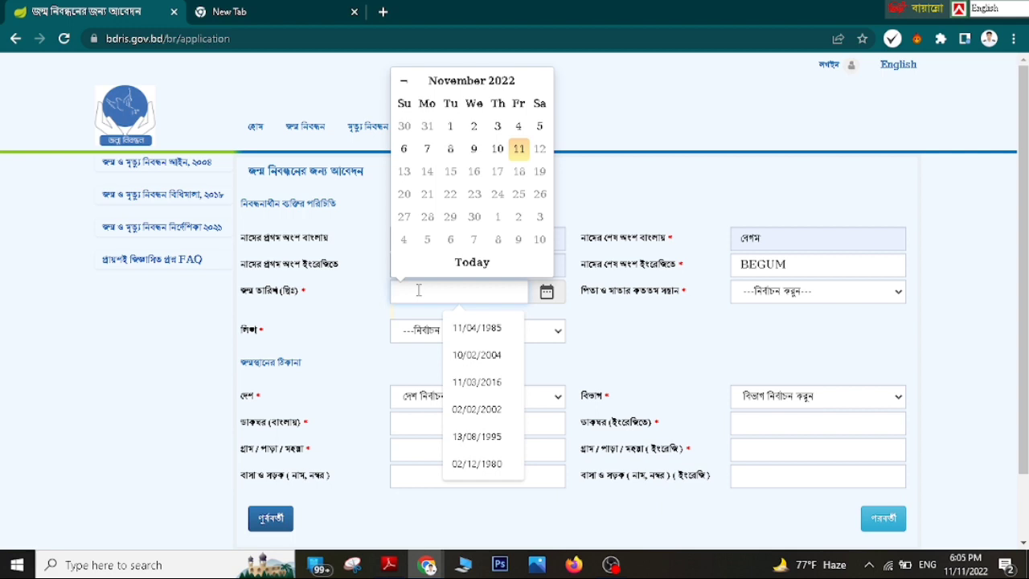
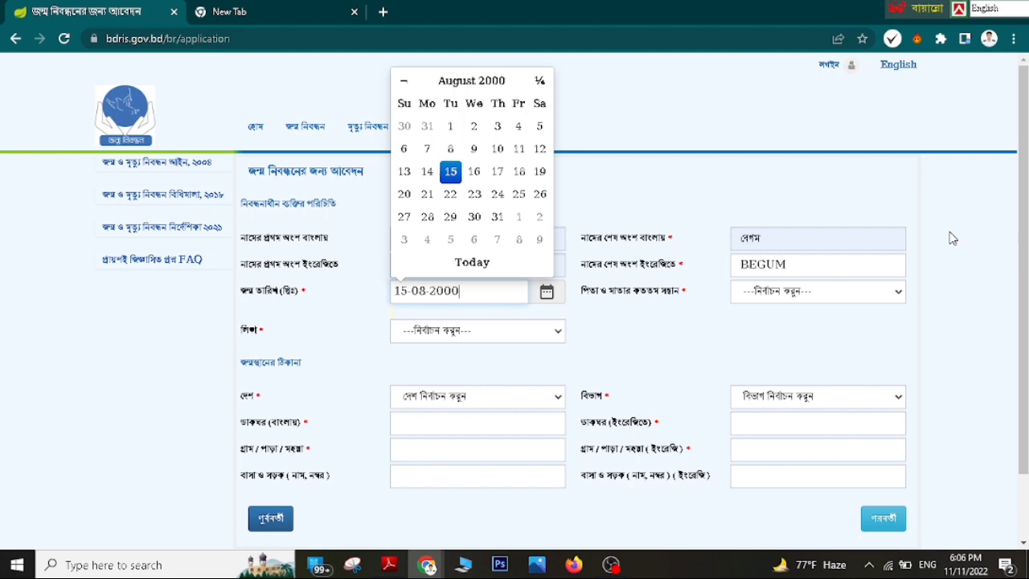
pyautogui.click(920, 316)
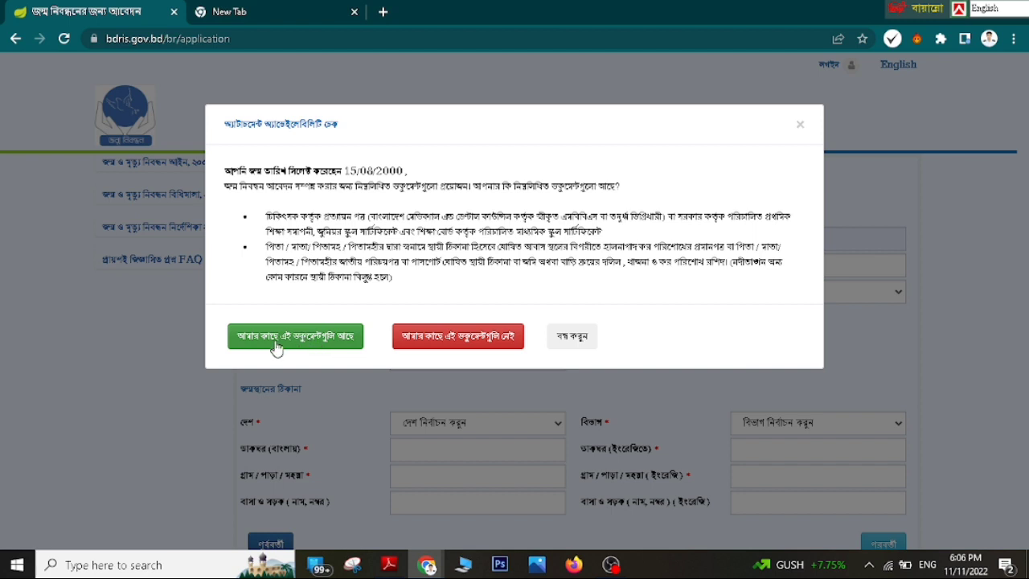
# - Confirm the required documents are available, then set birth order ৩ and gender মহিলা
pyautogui.click(306, 342)
pyautogui.scroll(-1, 438, 337)
pyautogui.click(819, 214)
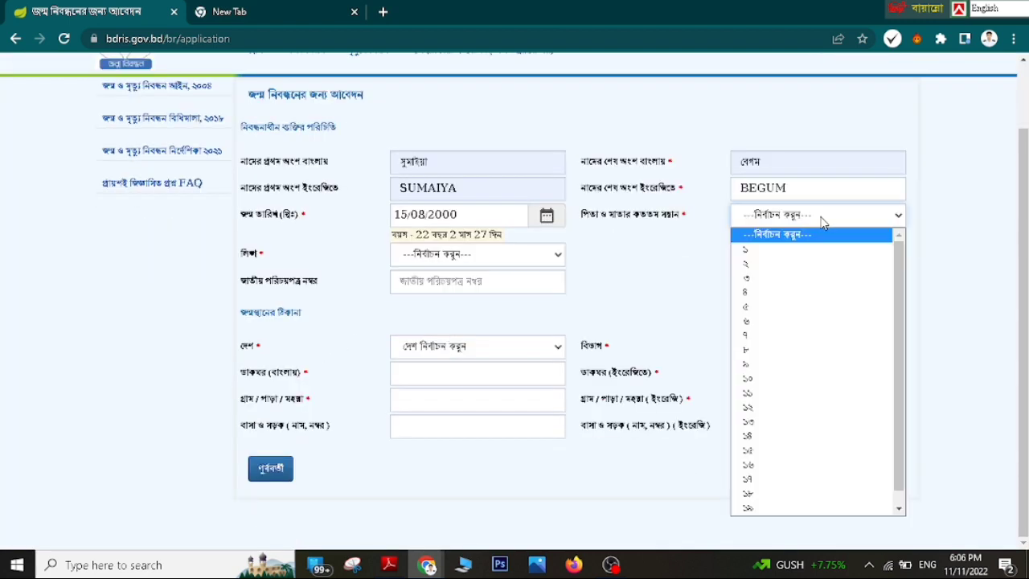
pyautogui.click(768, 279)
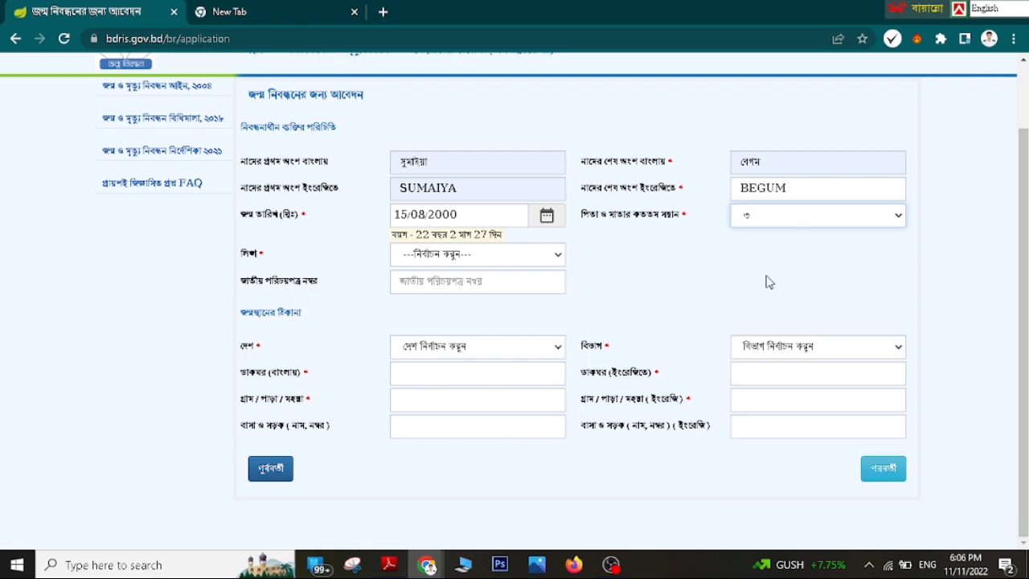
pyautogui.click(478, 256)
pyautogui.click(477, 290)
pyautogui.click(468, 255)
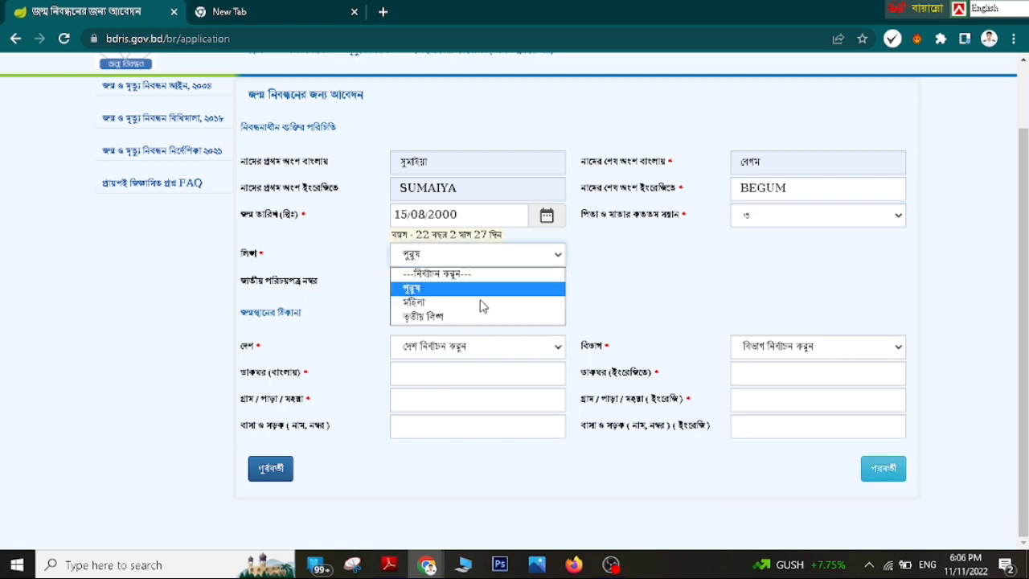
pyautogui.click(477, 303)
# - Fill the national ID number from suggestions and set the birthplace country to Bangladesh
pyautogui.click(460, 283)
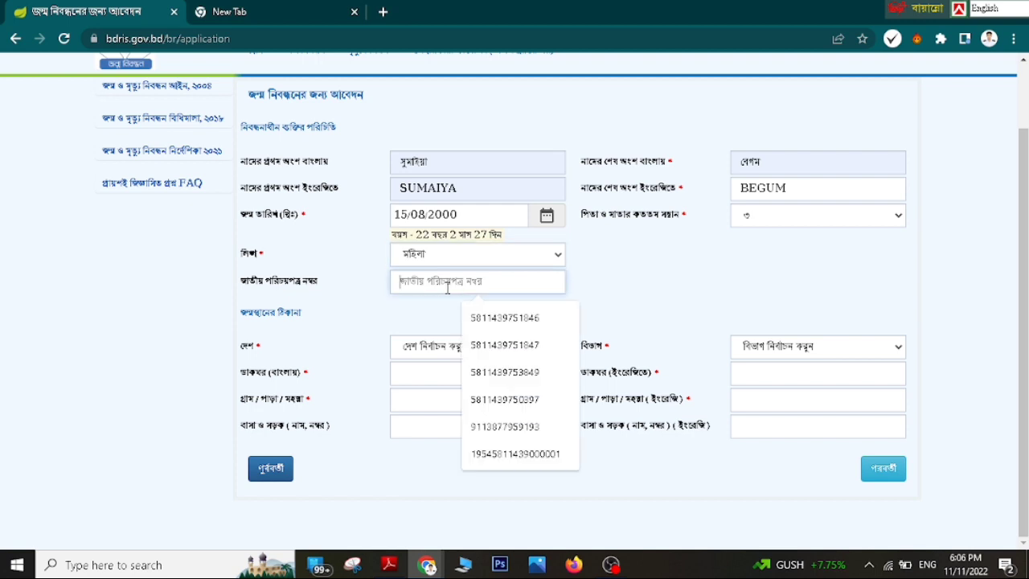
pyautogui.click(506, 321)
pyautogui.click(474, 352)
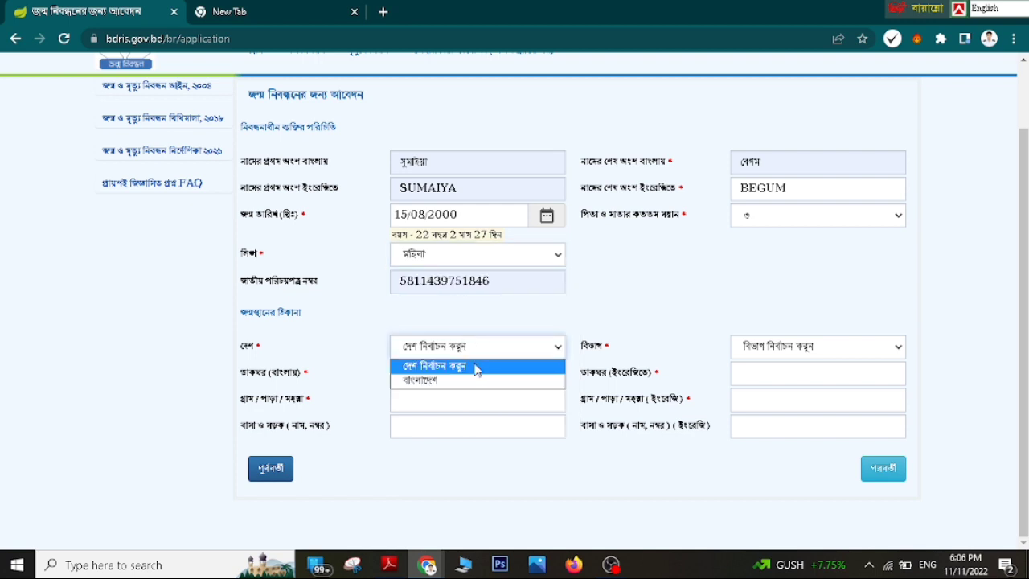
pyautogui.click(484, 381)
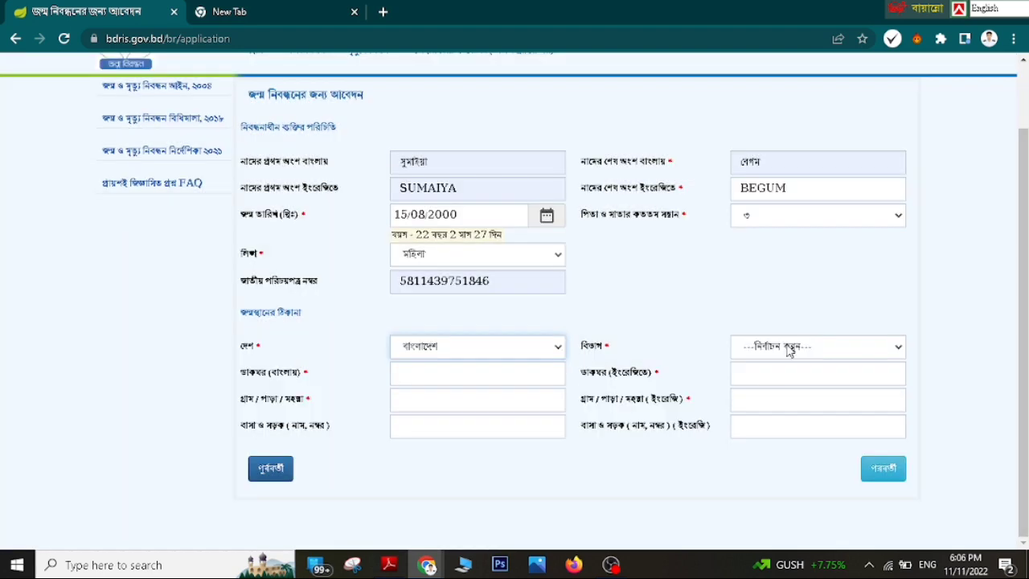
# - Choose the birthplace division, district, upazila, union and ward
pyautogui.click(786, 347)
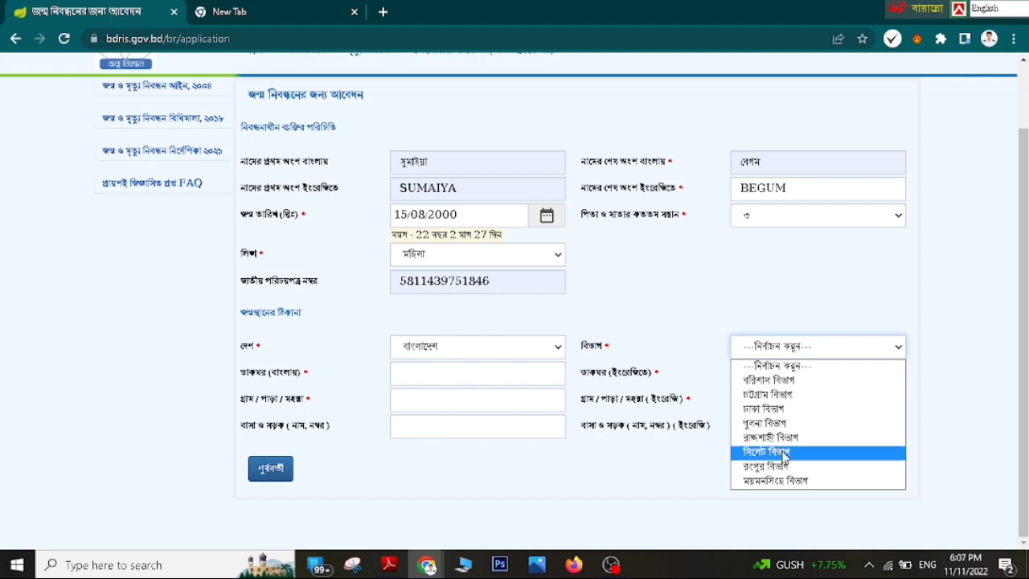
pyautogui.click(776, 455)
pyautogui.click(475, 370)
pyautogui.click(494, 425)
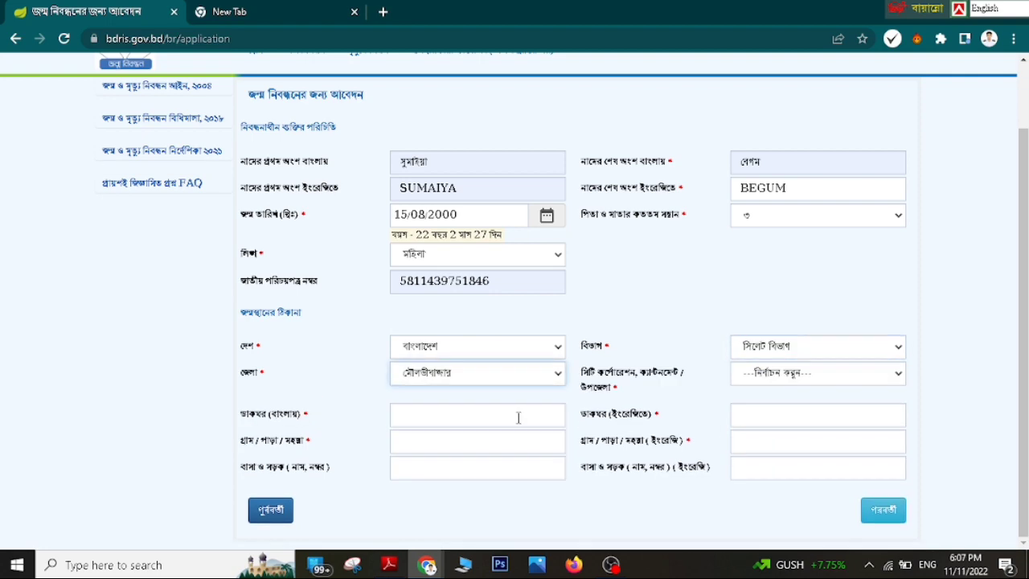
pyautogui.click(779, 374)
pyautogui.click(768, 406)
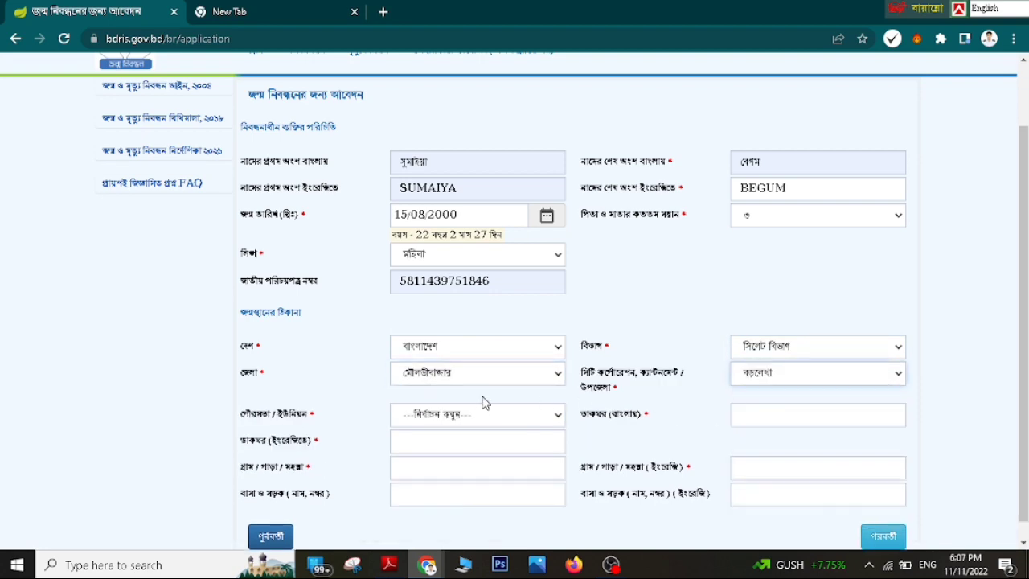
pyautogui.click(490, 414)
pyautogui.click(474, 321)
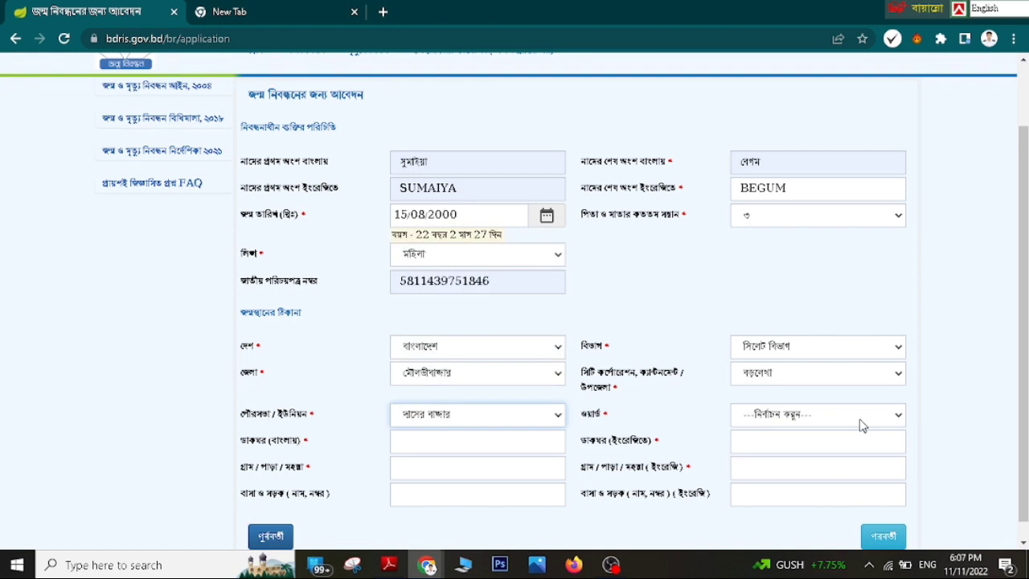
pyautogui.click(832, 415)
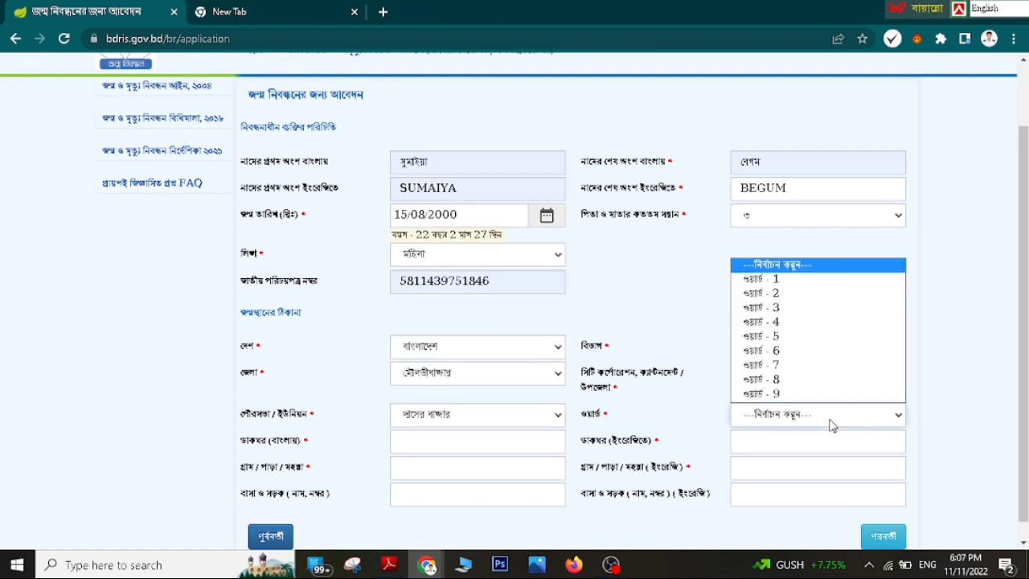
pyautogui.click(758, 314)
pyautogui.scroll(-1, 464, 429)
# - Fill the Bangla and English post office fields from suggestions
pyautogui.click(456, 417)
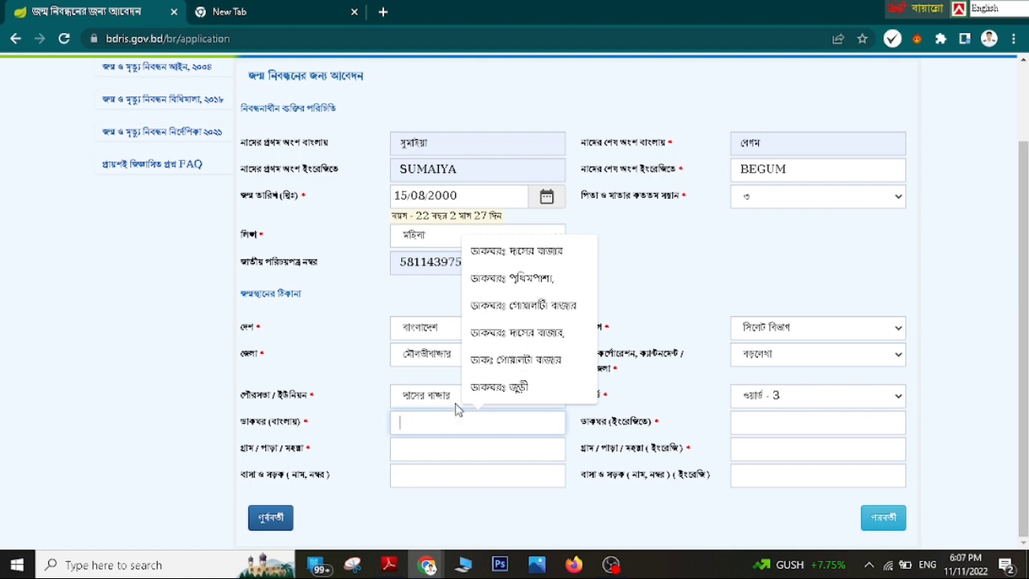
pyautogui.press('Down')
pyautogui.press('Return')
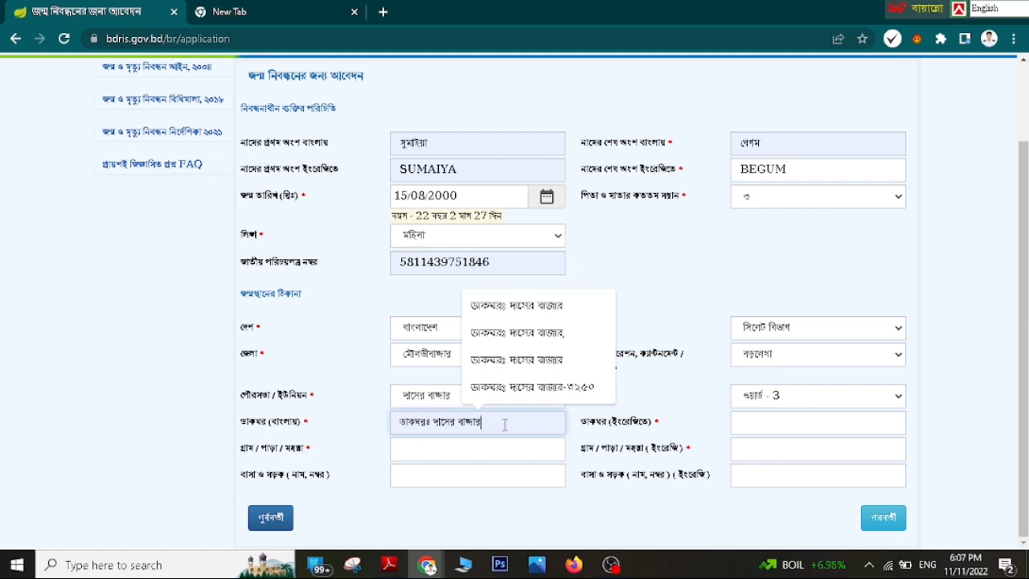
pyautogui.click(761, 422)
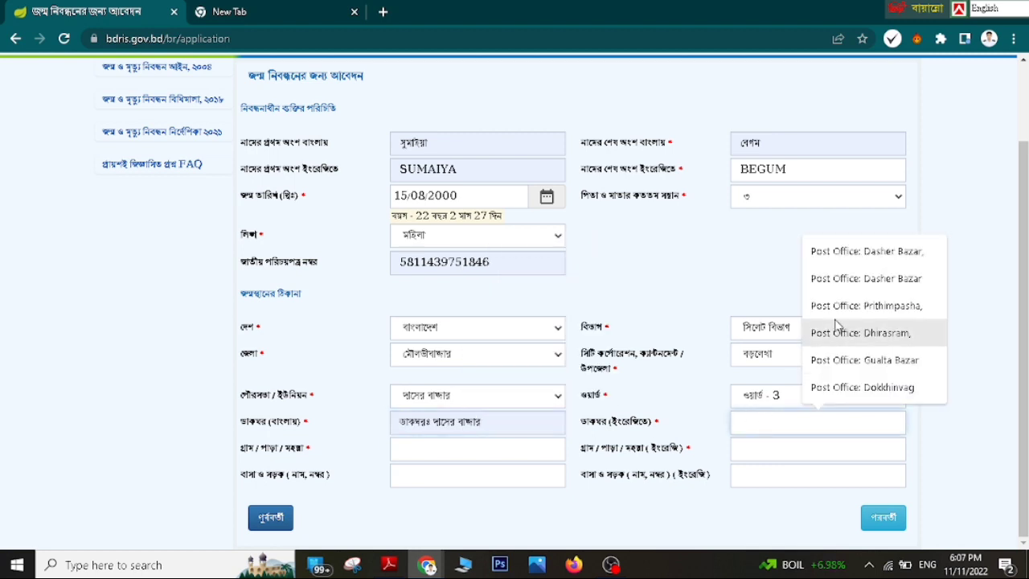
pyautogui.click(865, 252)
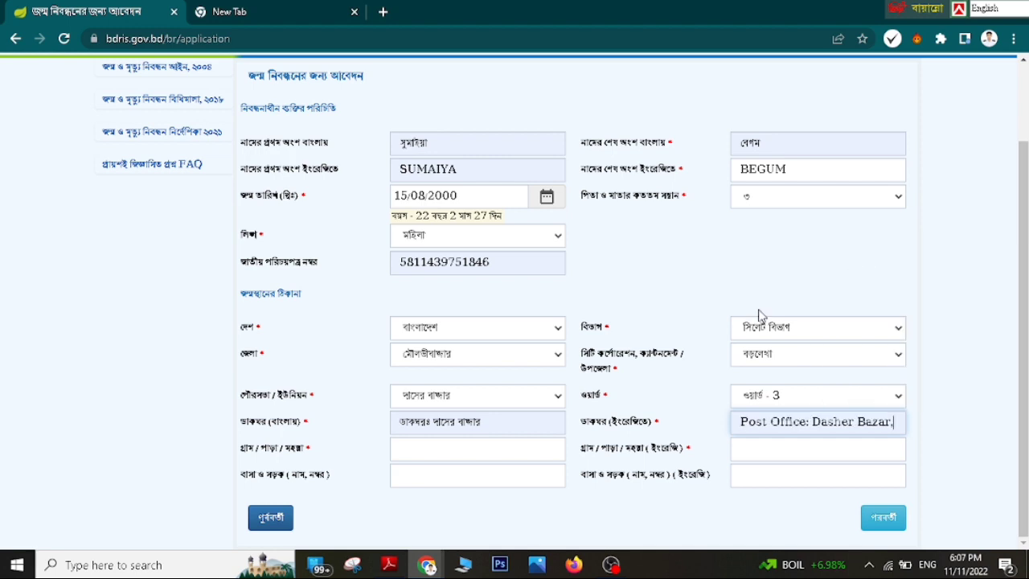
pyautogui.click(411, 444)
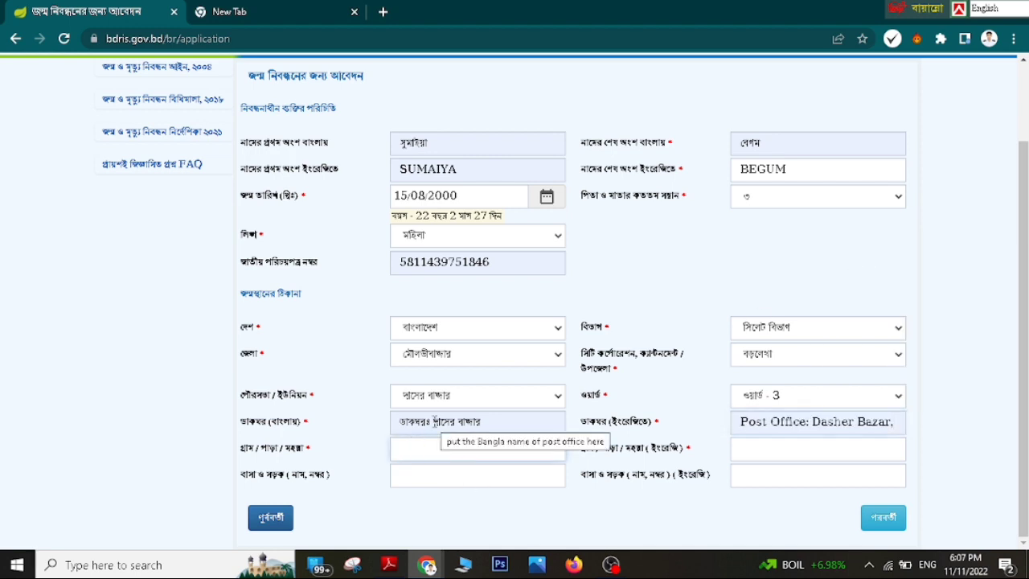
pyautogui.press('F12')
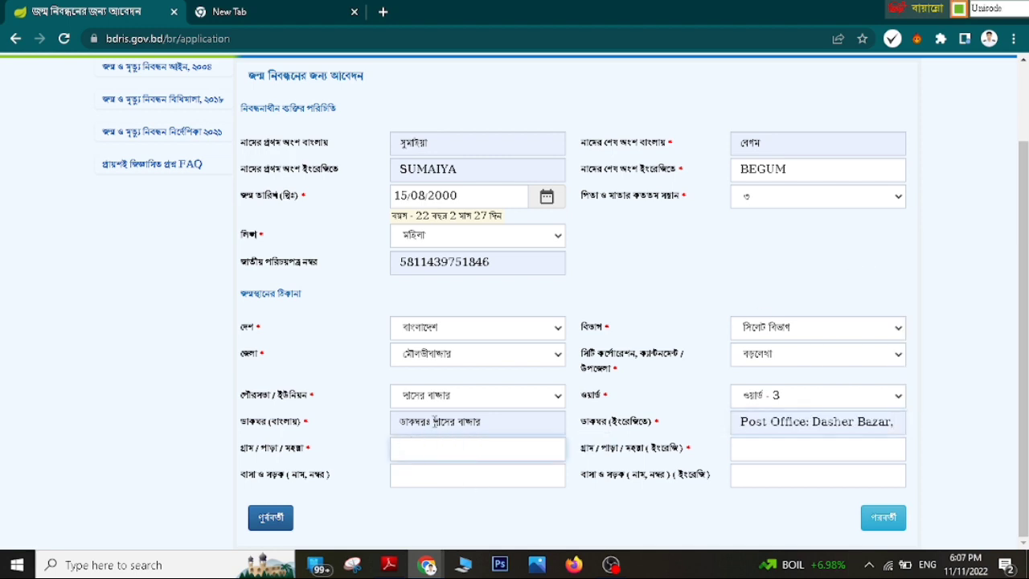
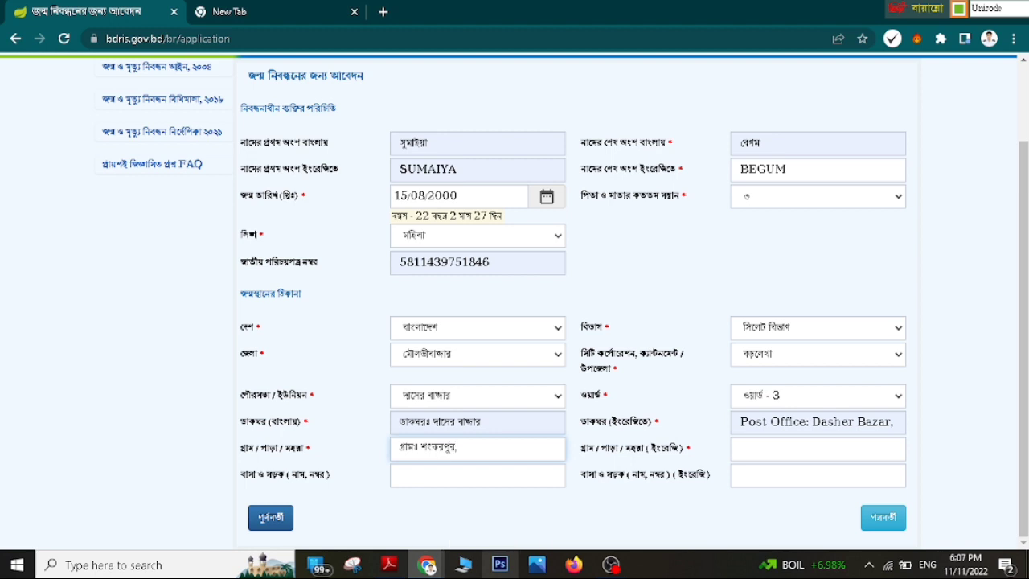
pyautogui.click(818, 449)
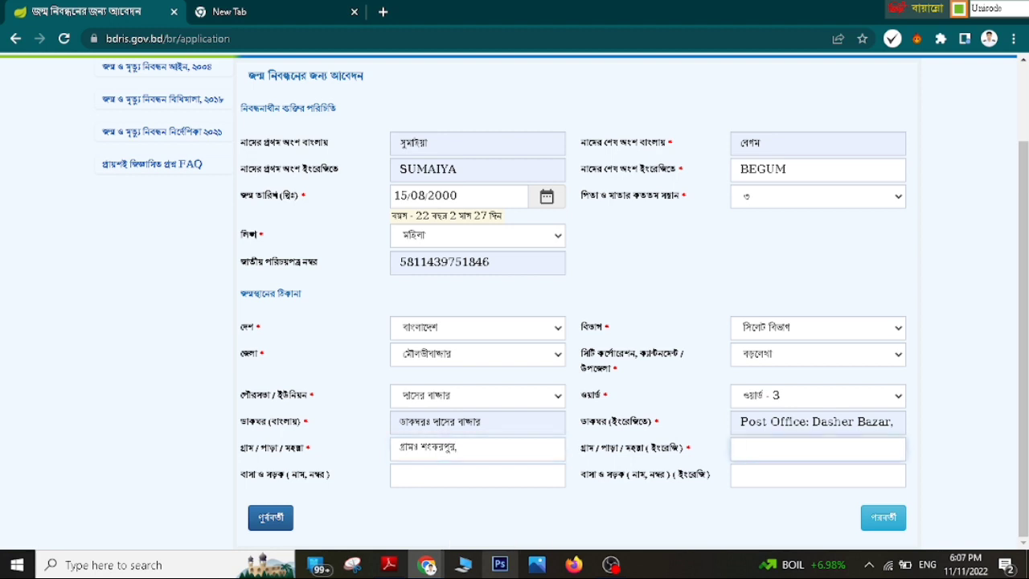
pyautogui.hotkey('ctrl', 'alt', 'b')
pyautogui.write('Village:')
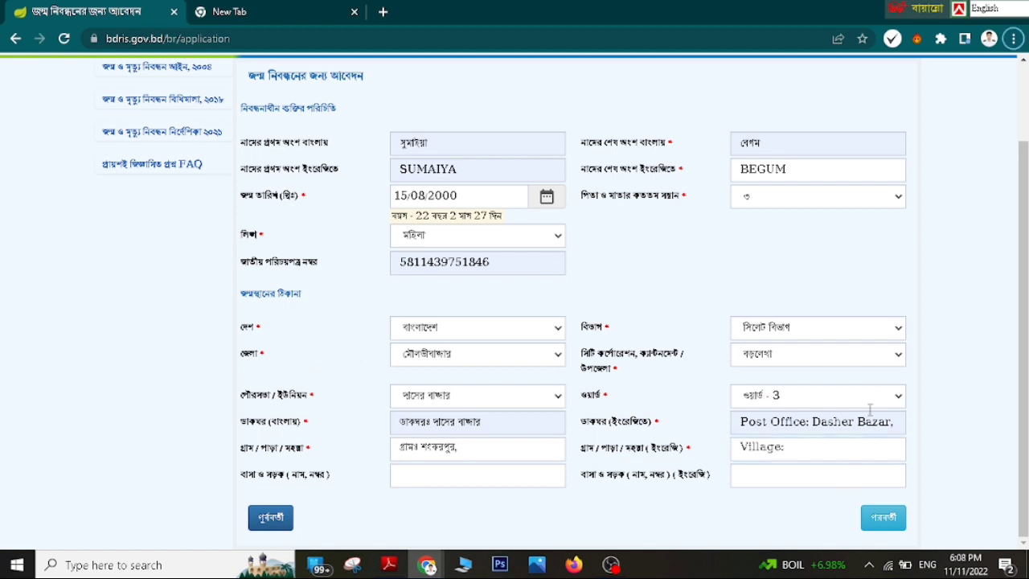
pyautogui.click(748, 449)
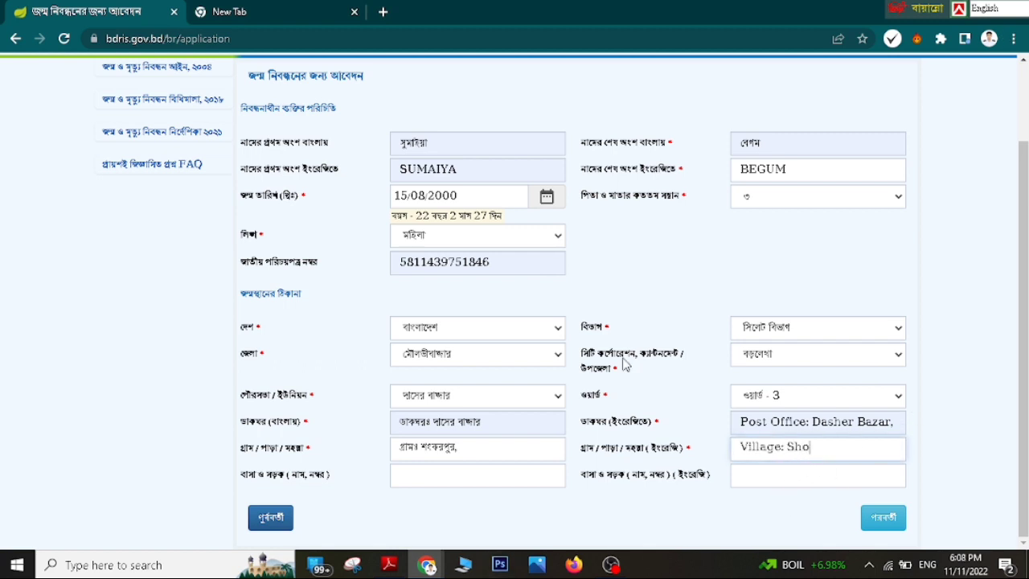
pyautogui.click(448, 478)
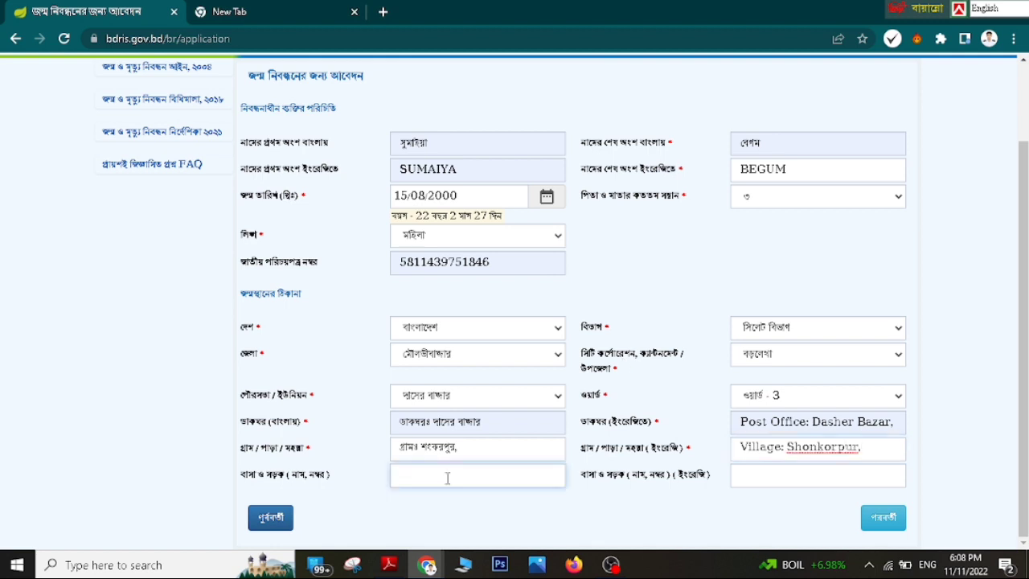
pyautogui.press('F12')
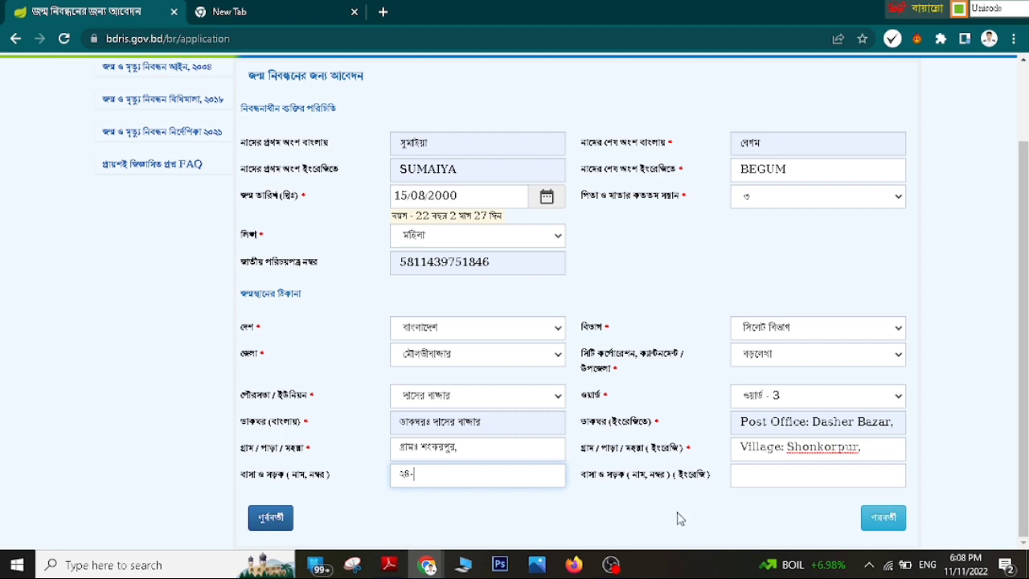
pyautogui.click(851, 475)
pyautogui.press('F12')
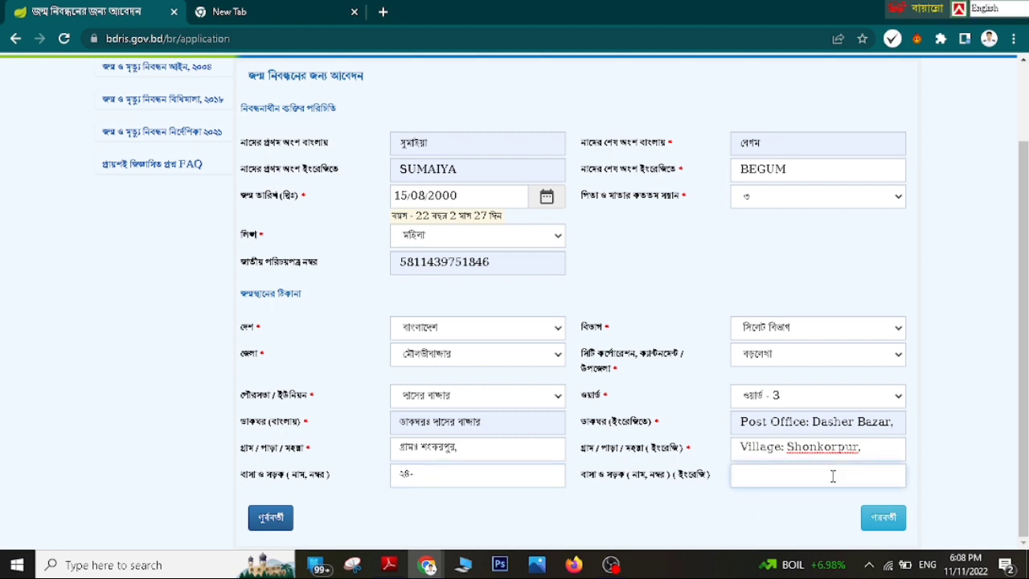
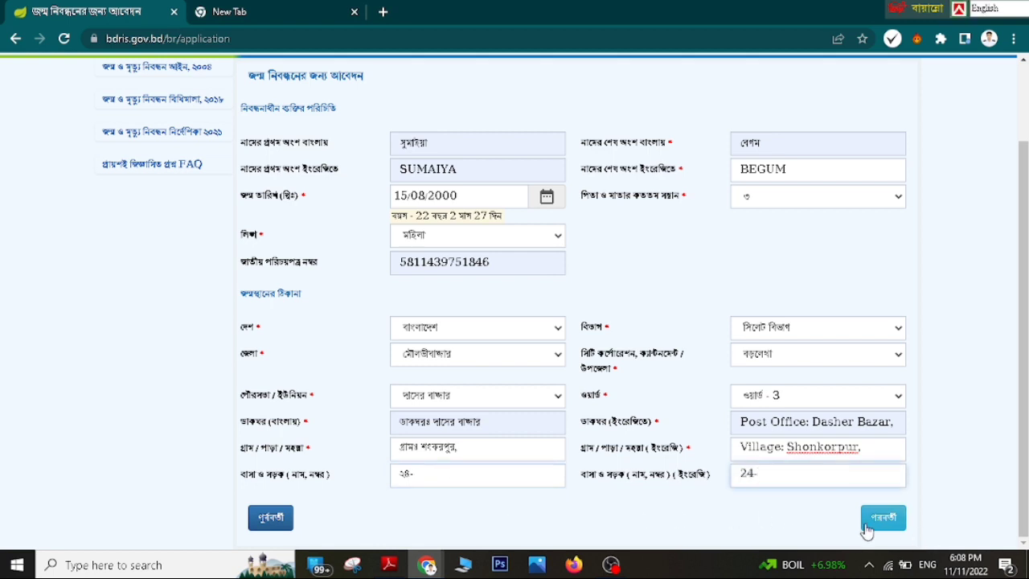
pyautogui.click(883, 518)
# - Fill the father's Bangla and English names, national ID, and বাংলাদেশী nationality
pyautogui.click(474, 177)
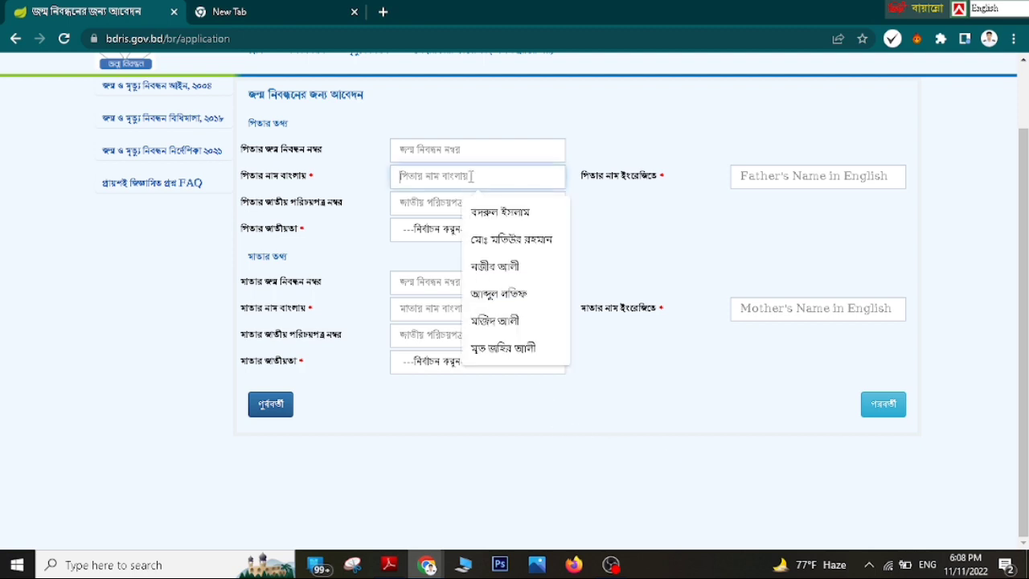
pyautogui.click(418, 155)
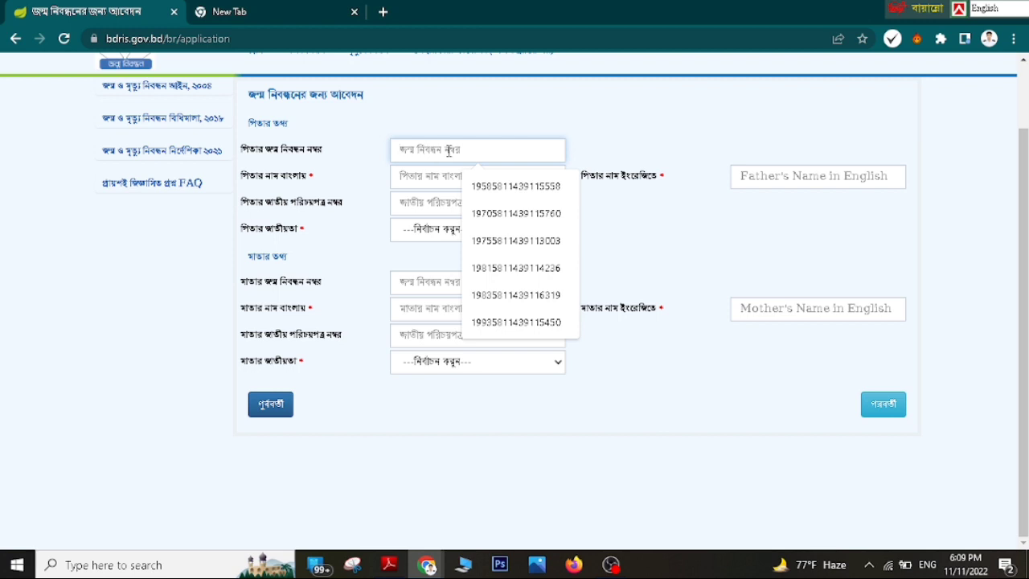
pyautogui.click(428, 177)
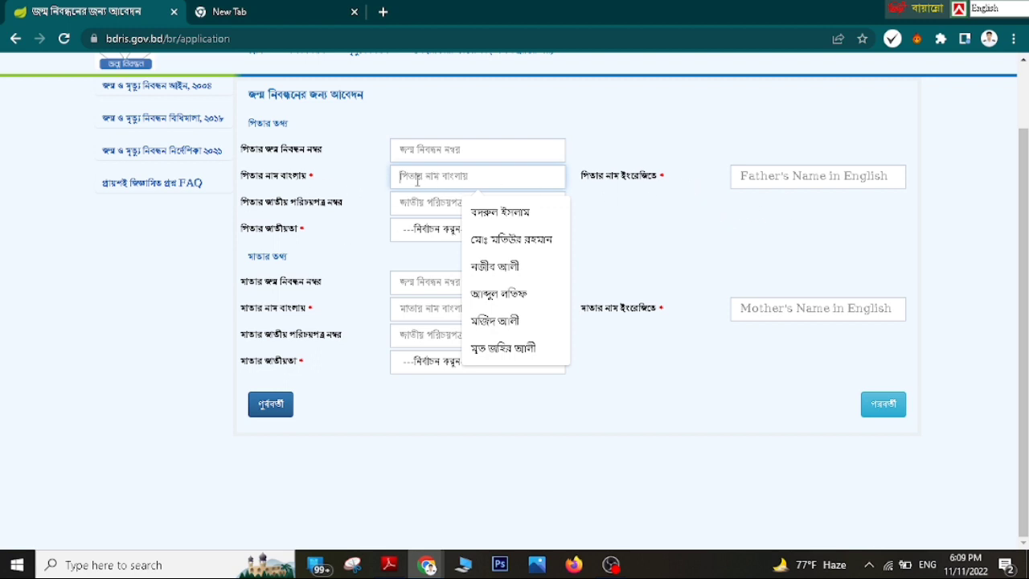
pyautogui.click(497, 212)
pyautogui.click(760, 174)
pyautogui.click(820, 214)
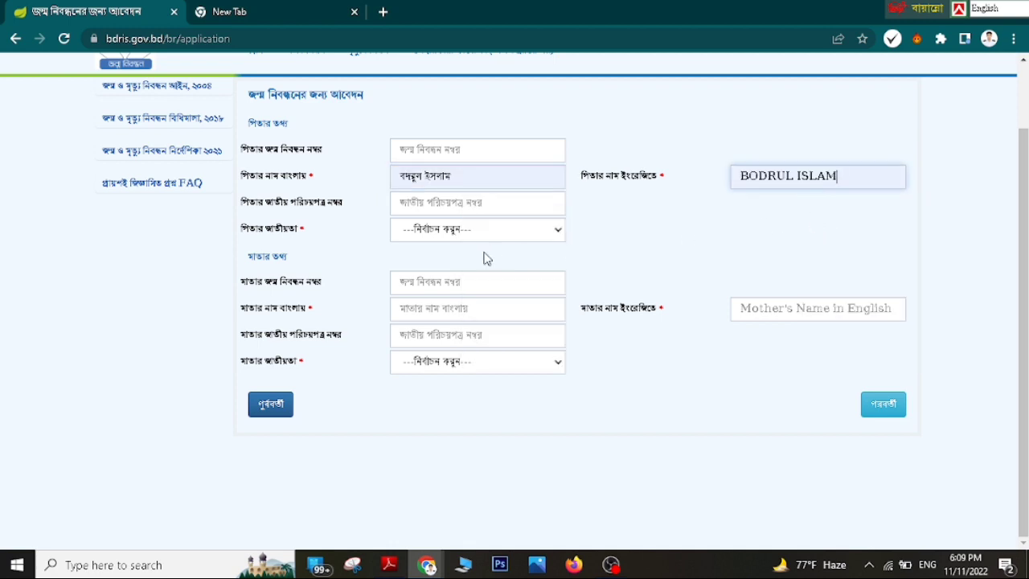
pyautogui.click(434, 202)
pyautogui.click(487, 238)
pyautogui.click(419, 235)
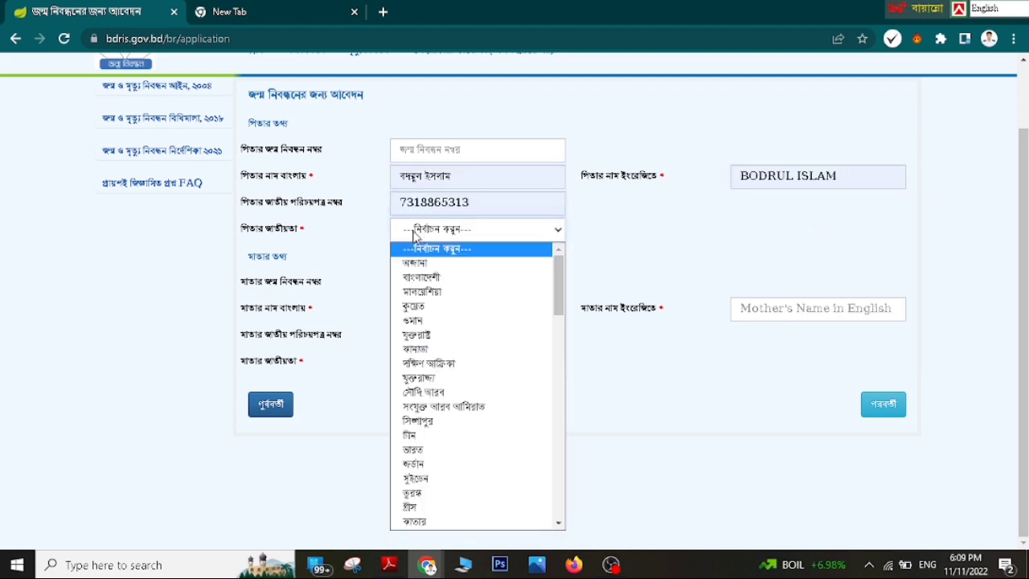
pyautogui.click(448, 276)
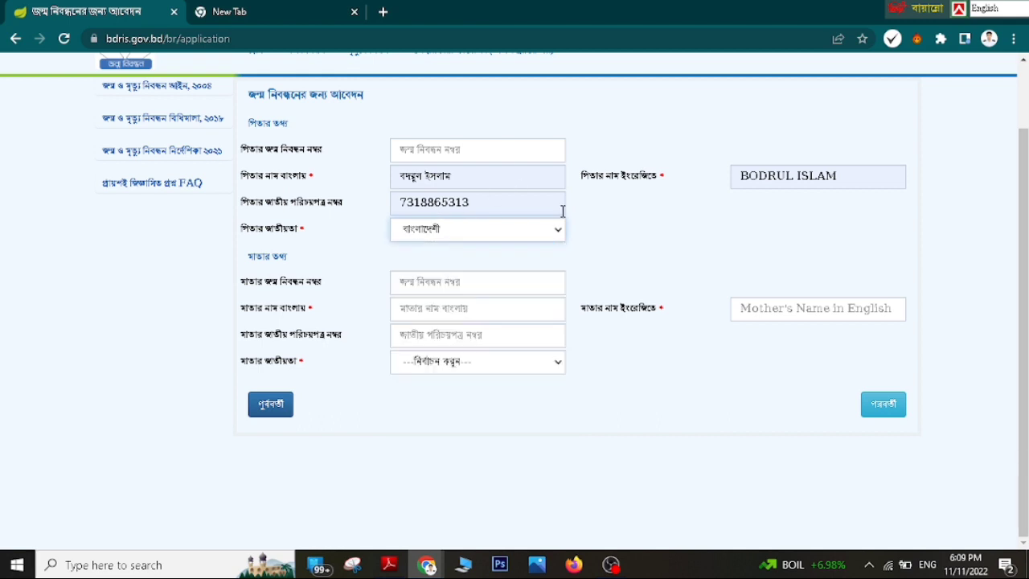
# - Fill the mother's Bangla and English names, national ID, and বাংলাদেশী nationality, then continue
pyautogui.click(487, 282)
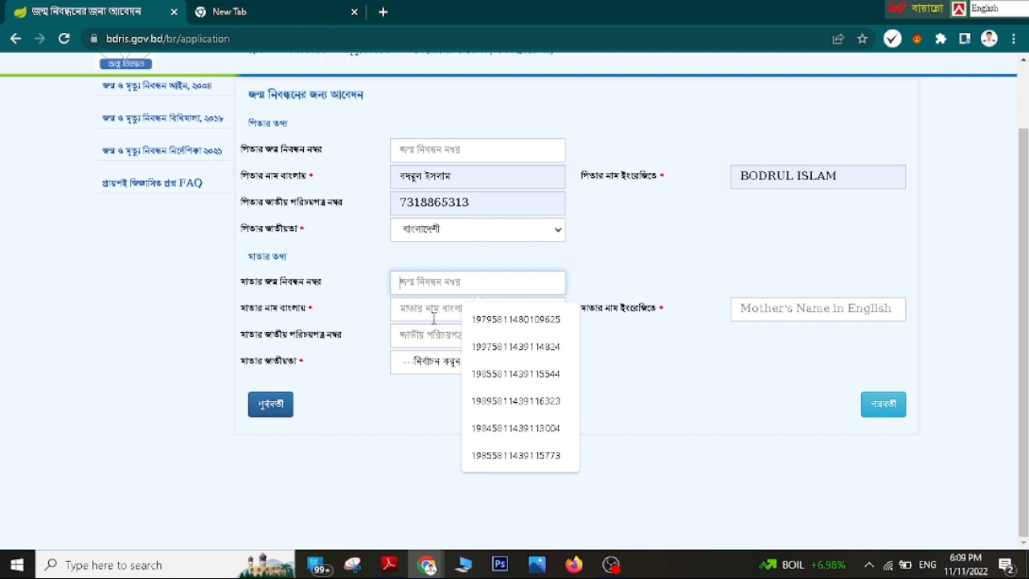
pyautogui.click(434, 315)
pyautogui.click(516, 374)
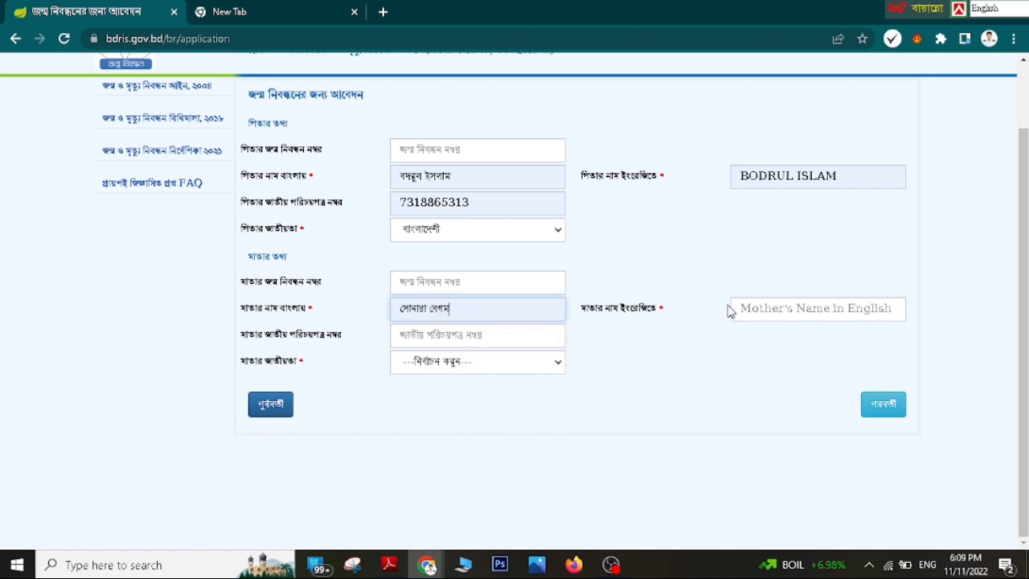
pyautogui.click(736, 309)
pyautogui.click(821, 347)
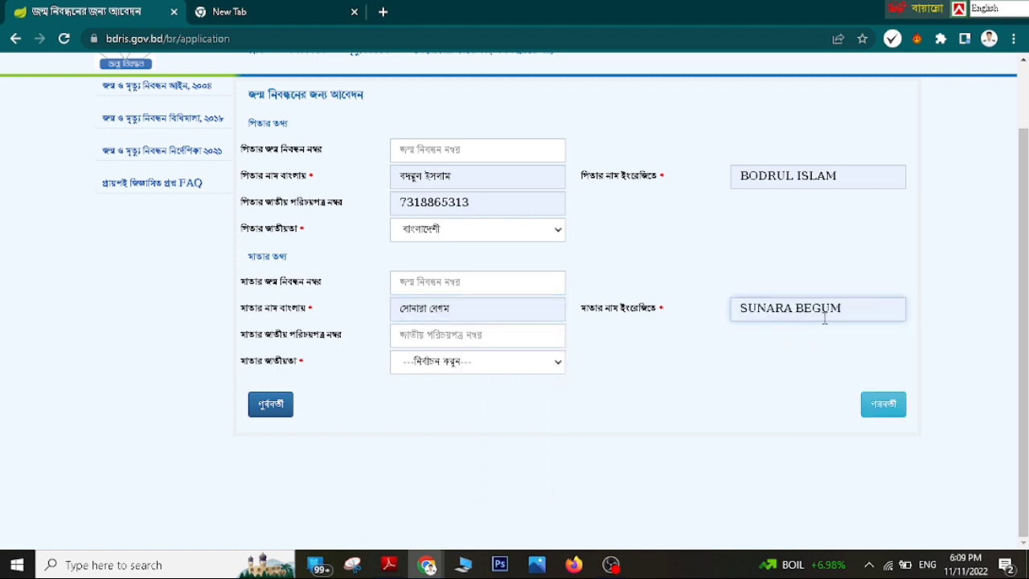
pyautogui.click(470, 336)
pyautogui.click(507, 397)
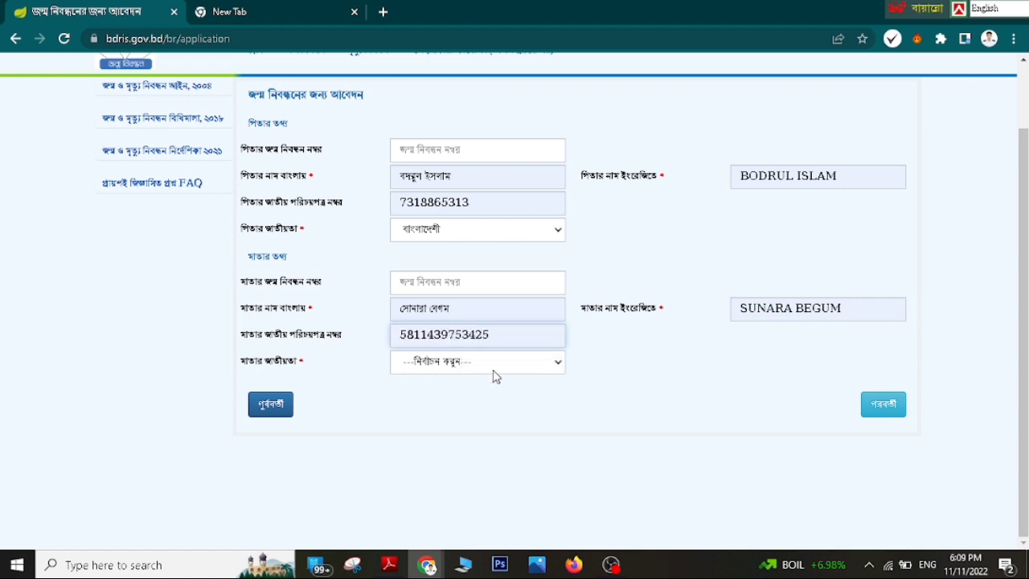
pyautogui.click(466, 368)
pyautogui.click(478, 102)
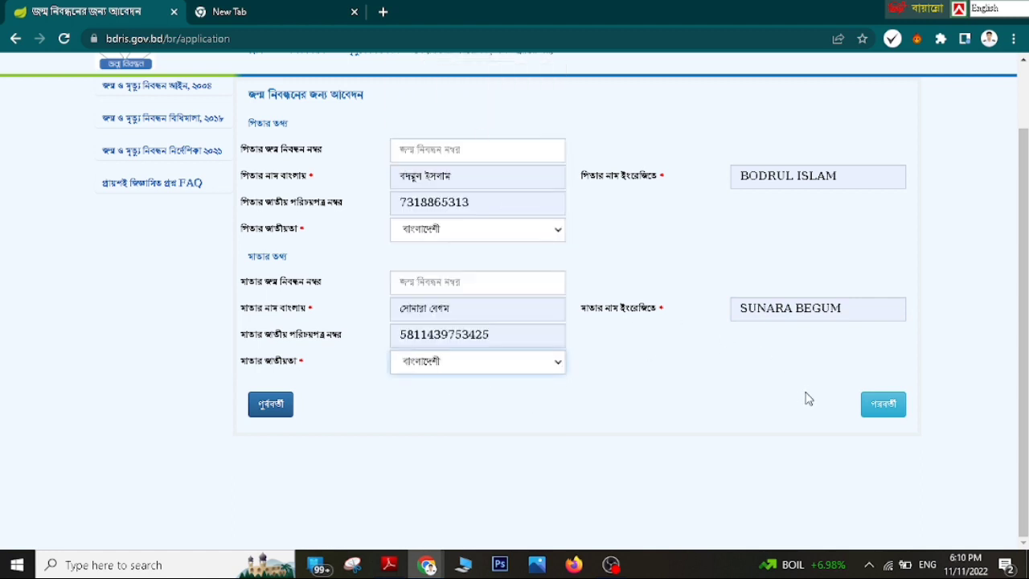
pyautogui.click(882, 410)
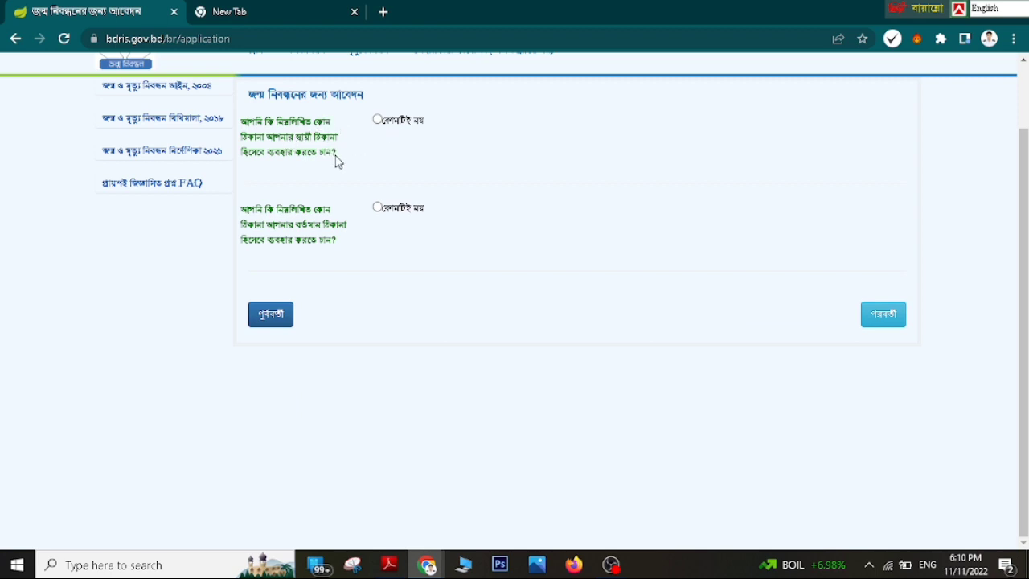
# - Answer প্রযোজ্য নয় and make the permanent address the same as the birthplace address
pyautogui.click(378, 121)
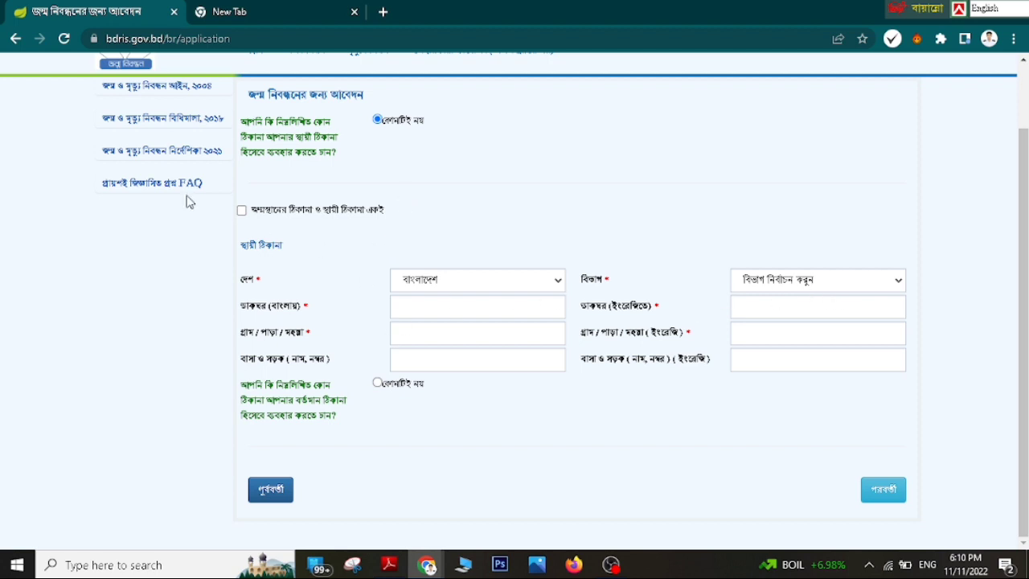
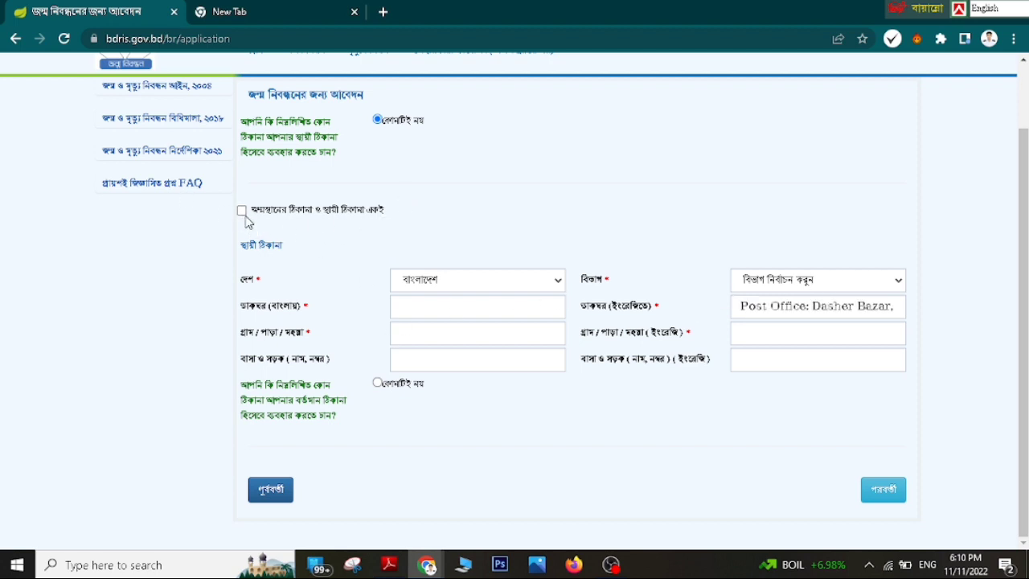
pyautogui.click(242, 211)
pyautogui.scroll(-1, 294, 281)
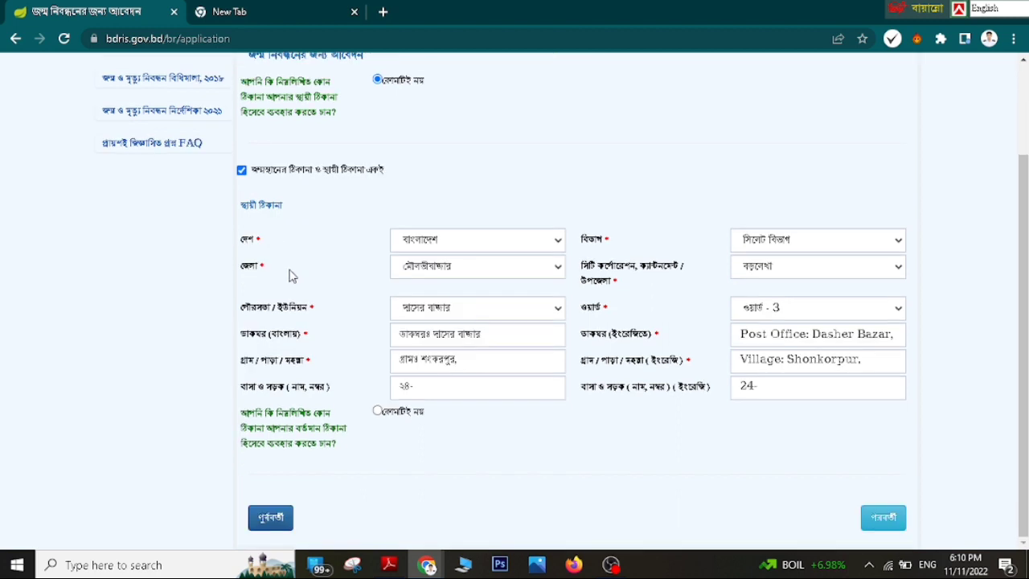
# - Answer প্রযোজ্য নয় and make the present address the same as the permanent address, then continue
pyautogui.click(378, 410)
pyautogui.scroll(-2, 368, 427)
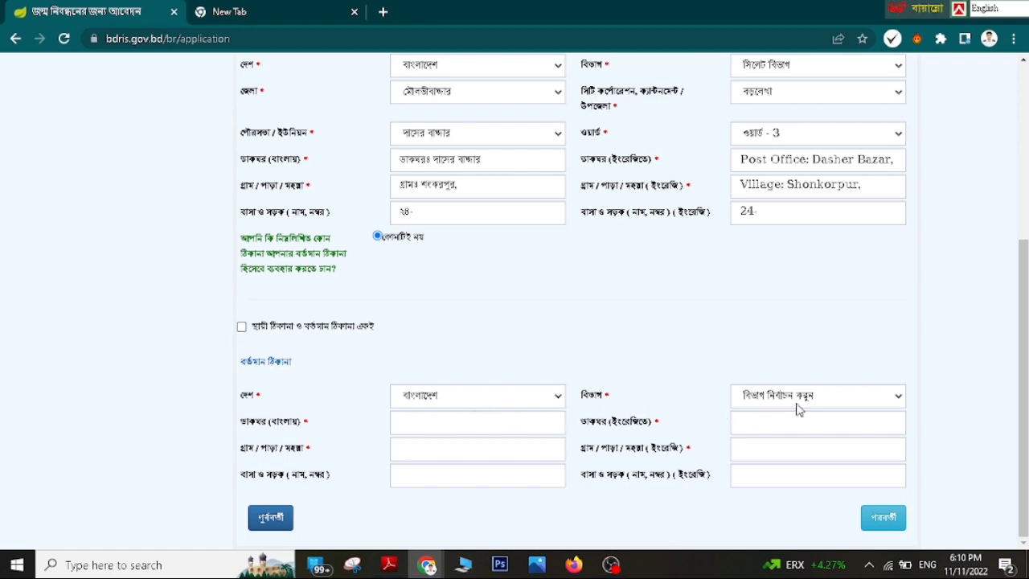
pyautogui.click(241, 326)
pyautogui.scroll(-1, 298, 361)
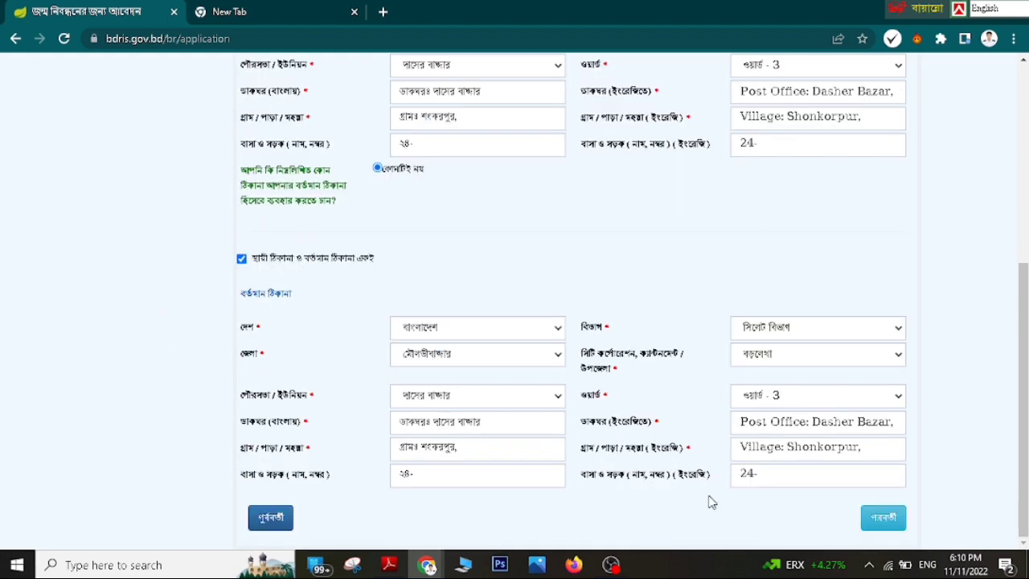
pyautogui.click(873, 522)
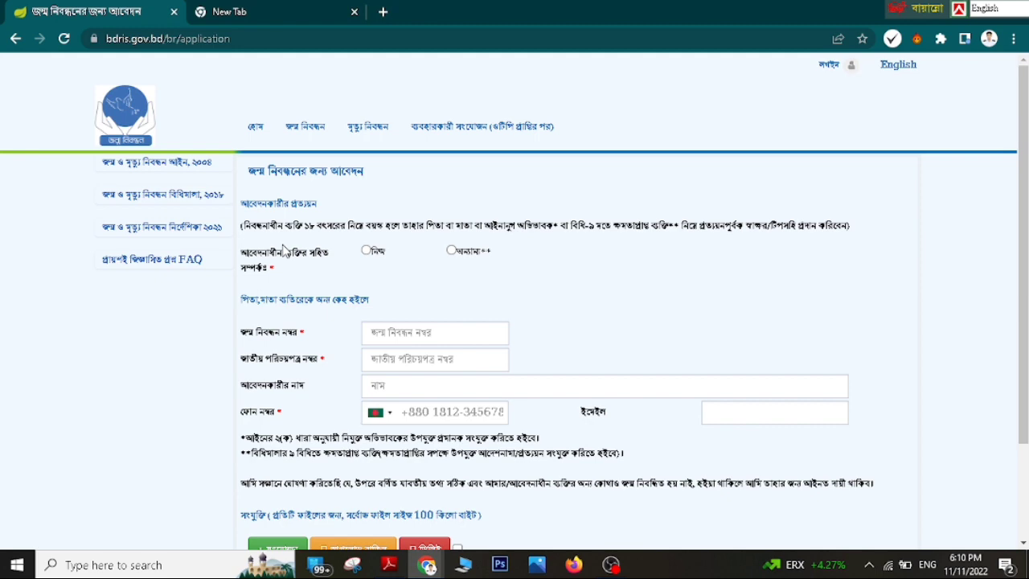
# - Set the applicant as the registrant themself
pyautogui.scroll(-2, 388, 310)
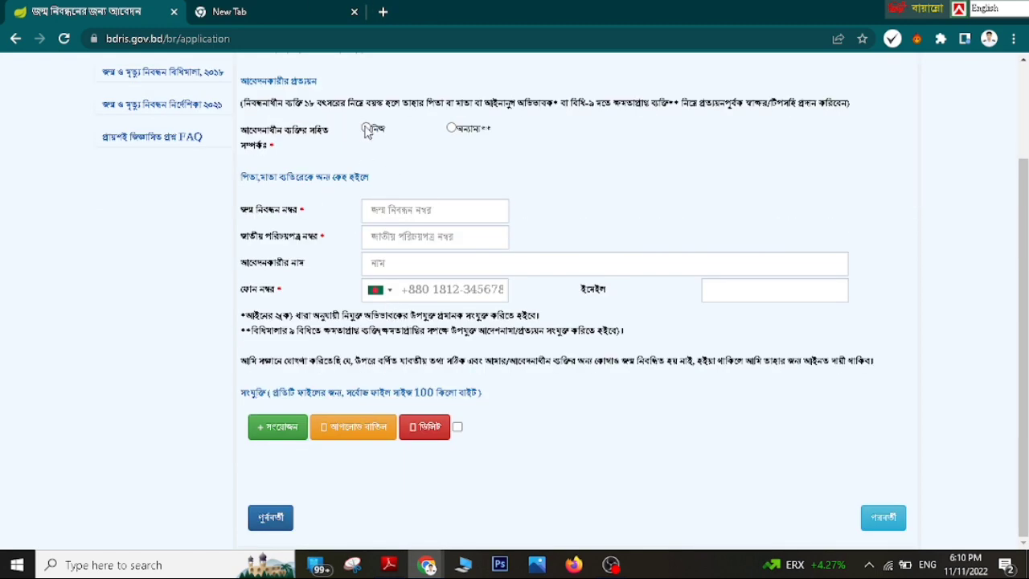
pyautogui.click(366, 128)
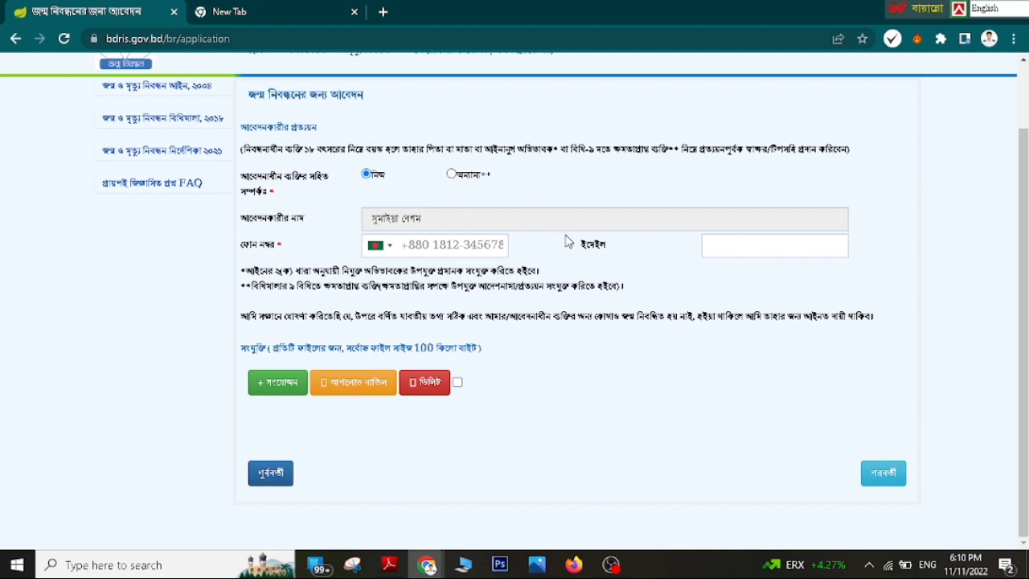
pyautogui.click(451, 174)
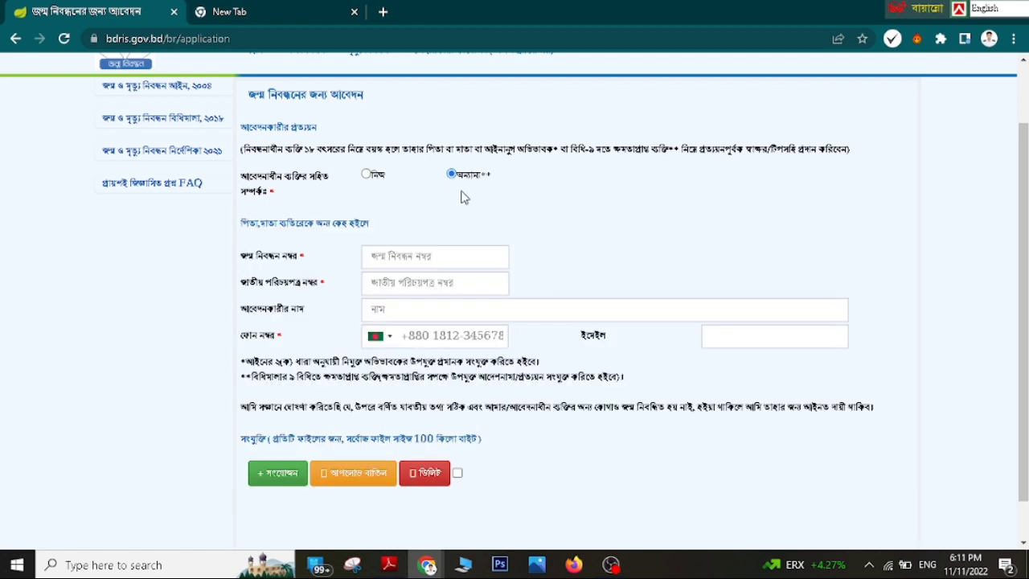
pyautogui.click(366, 174)
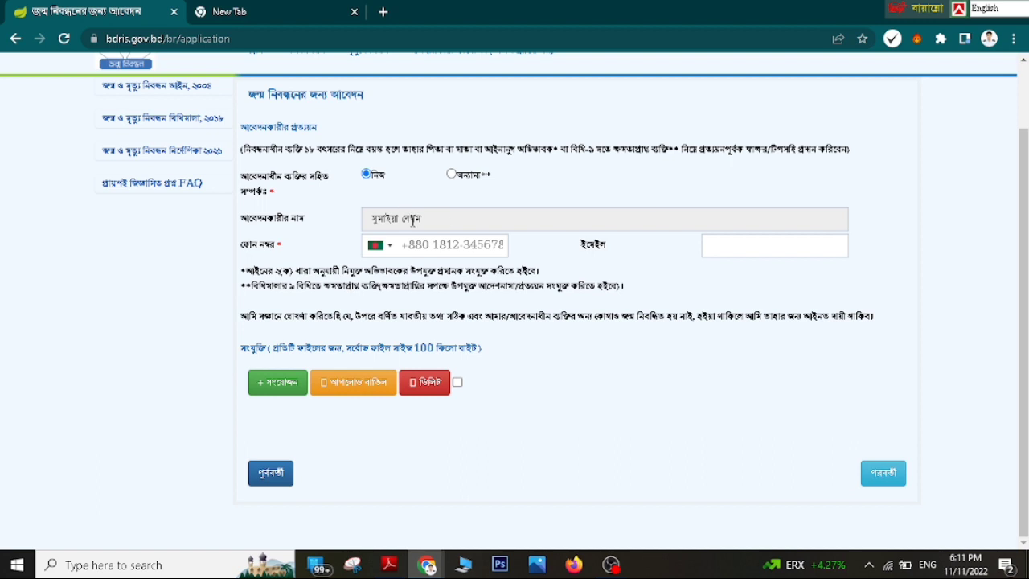
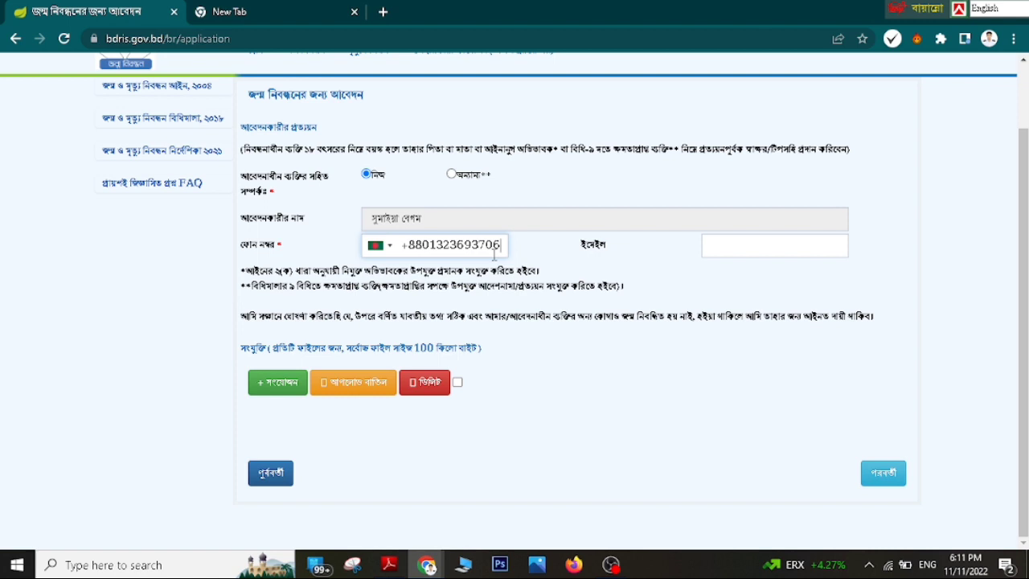
# - Enter the applicant's phone number and fill the saved e-mail address
pyautogui.click(802, 245)
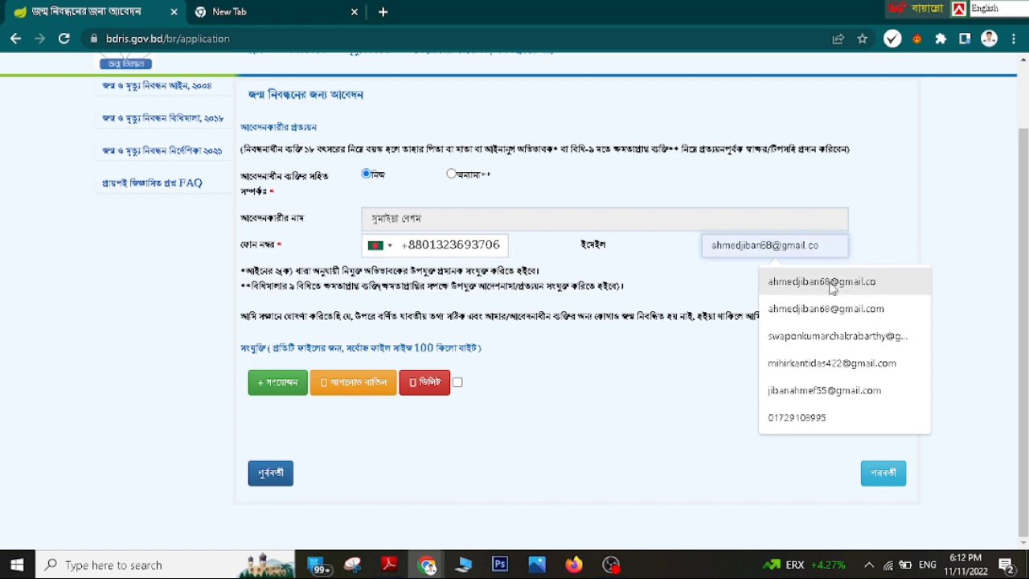
pyautogui.click(836, 311)
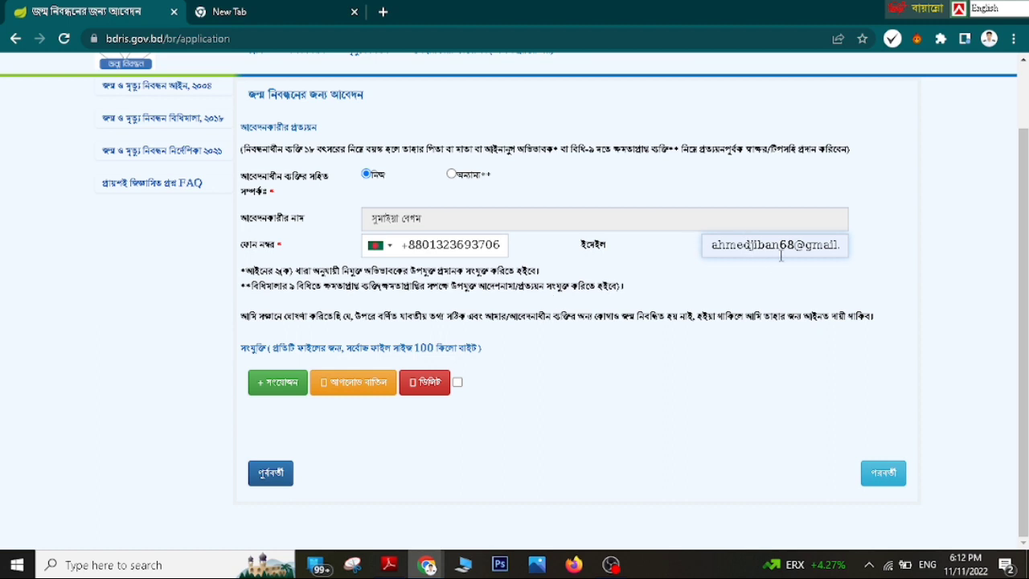
pyautogui.click(287, 386)
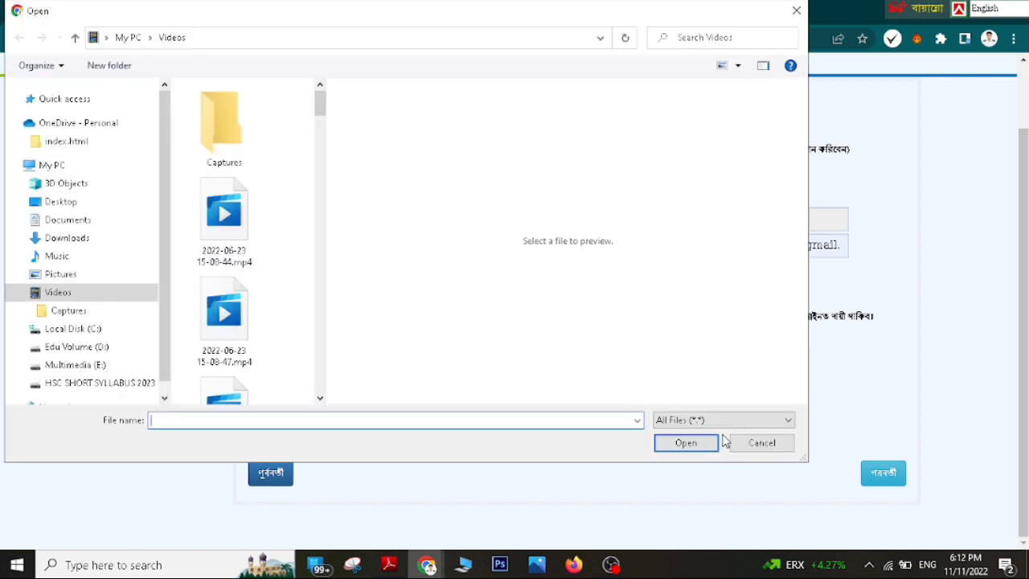
# - Attach shilpi.JPG from the recent files list
pyautogui.click(733, 442)
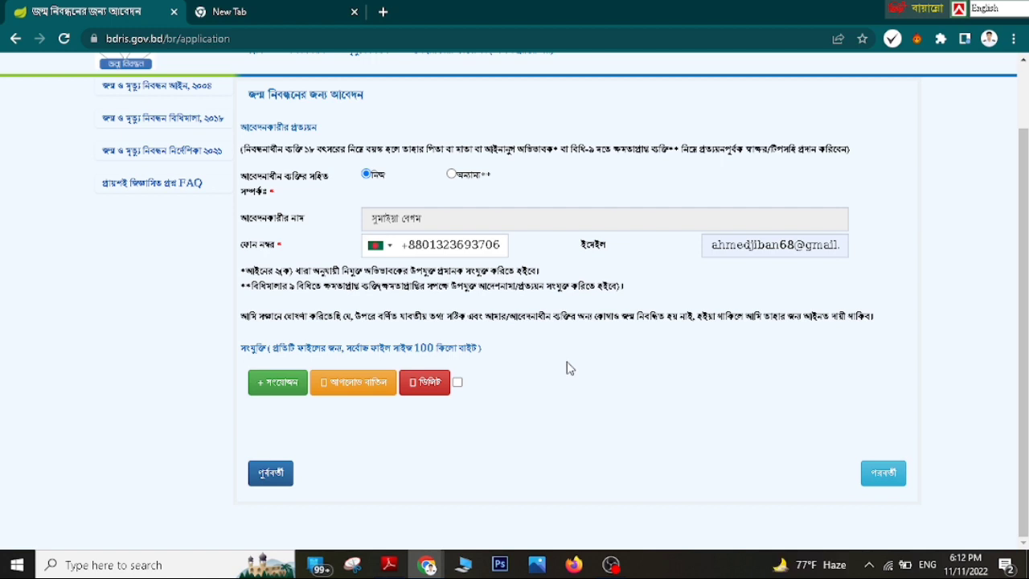
pyautogui.click(281, 387)
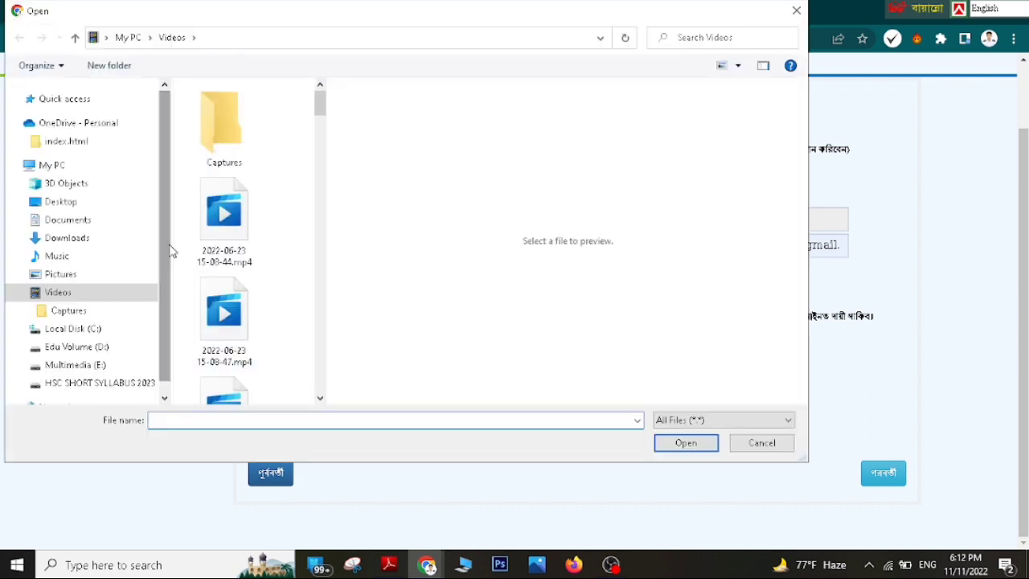
pyautogui.click(91, 102)
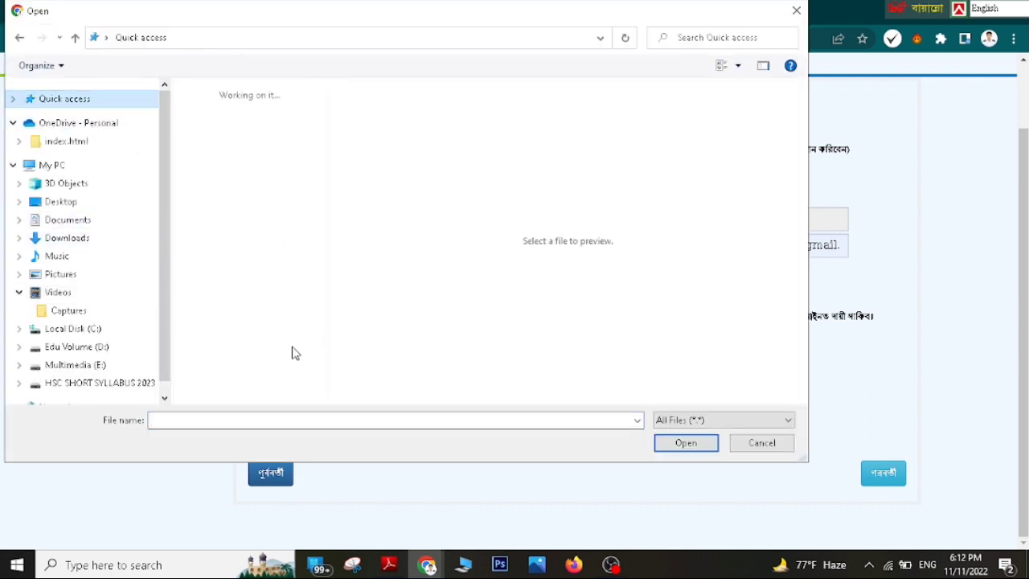
pyautogui.scroll(-5, 274, 353)
pyautogui.scroll(-6, 276, 351)
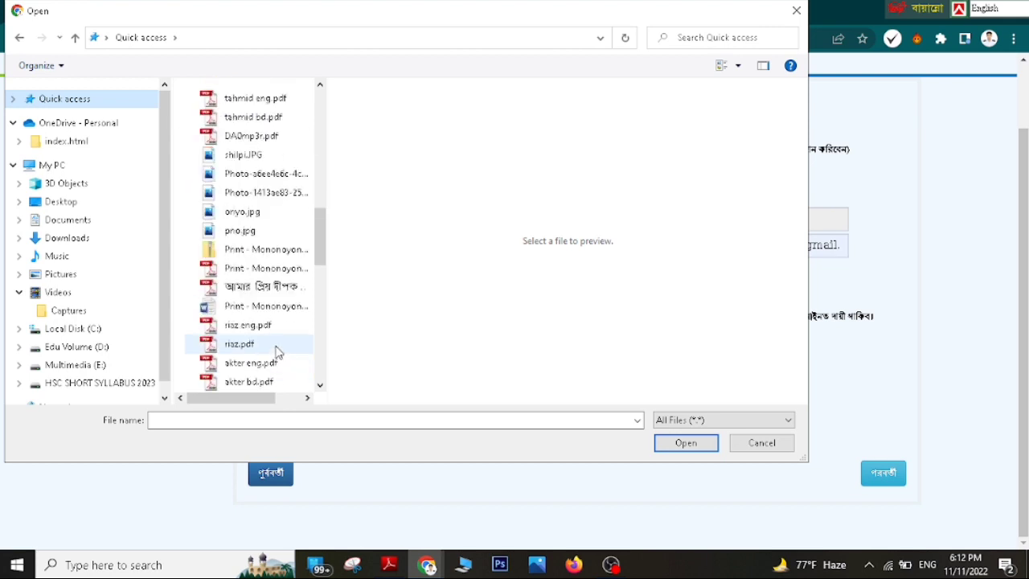
pyautogui.scroll(4, 288, 233)
pyautogui.scroll(-2, 270, 366)
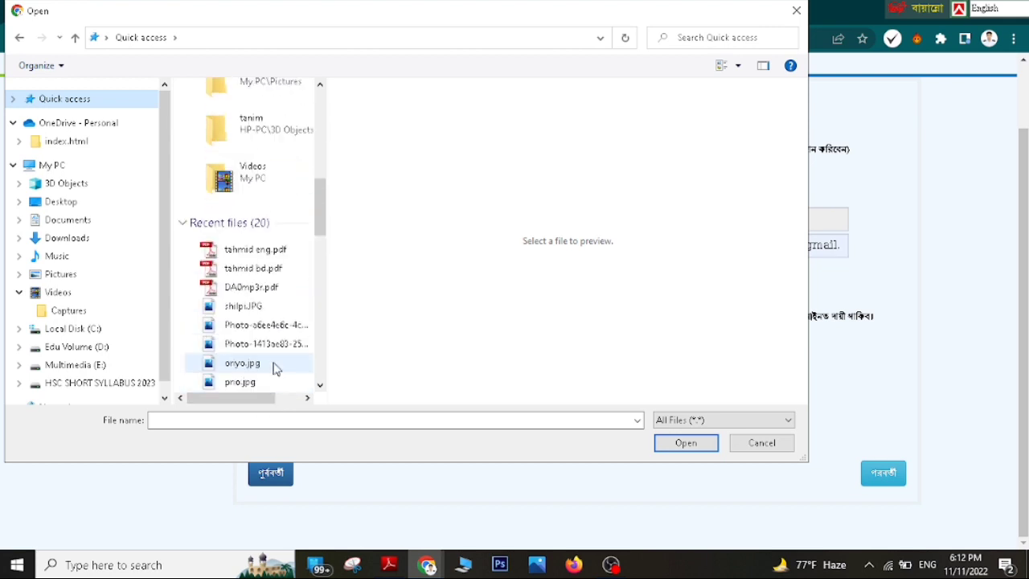
pyautogui.click(259, 308)
pyautogui.click(675, 442)
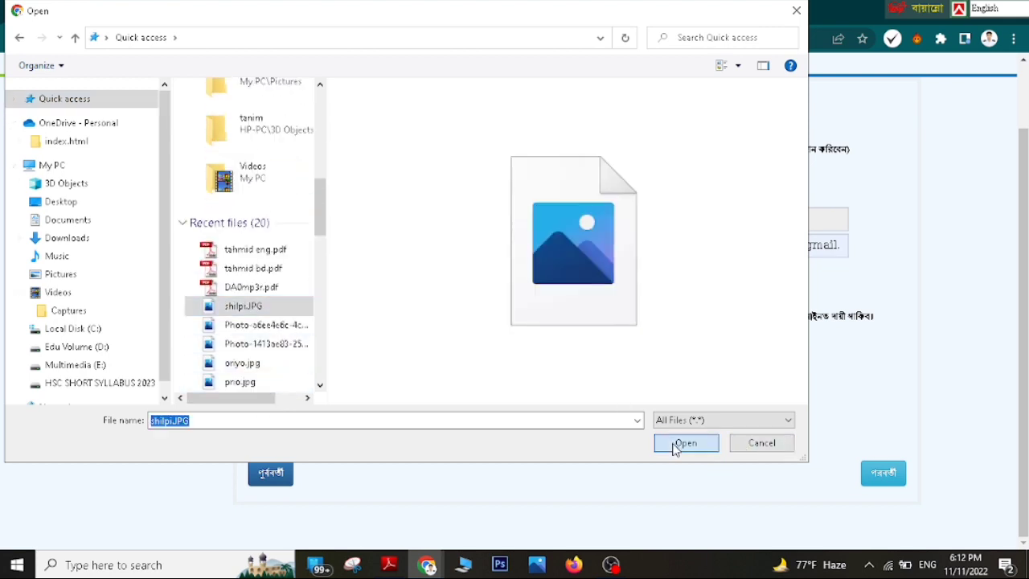
# - Classify shilpi.JPG as the doctor's or school certificate and upload it
pyautogui.click(416, 451)
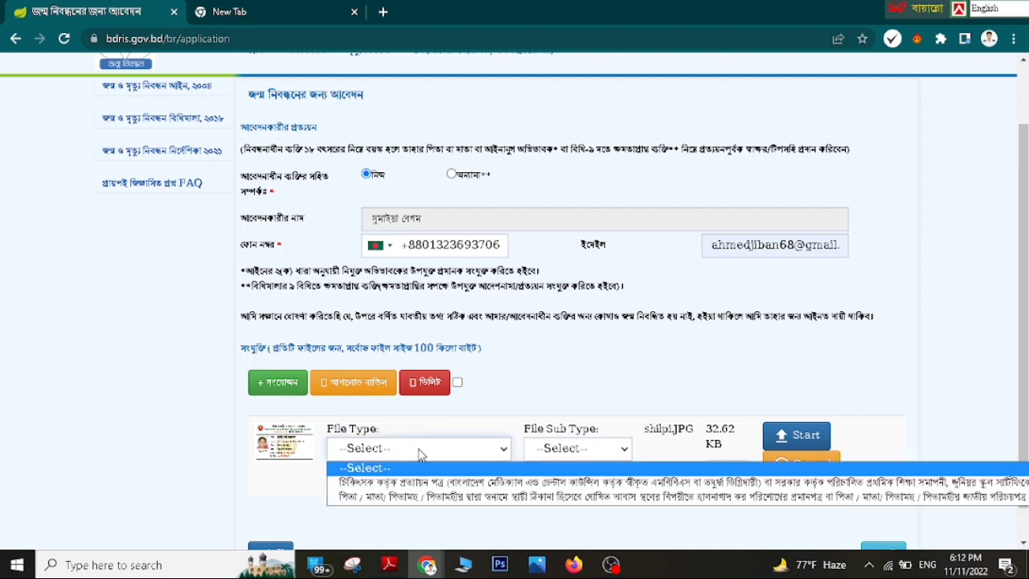
pyautogui.click(456, 486)
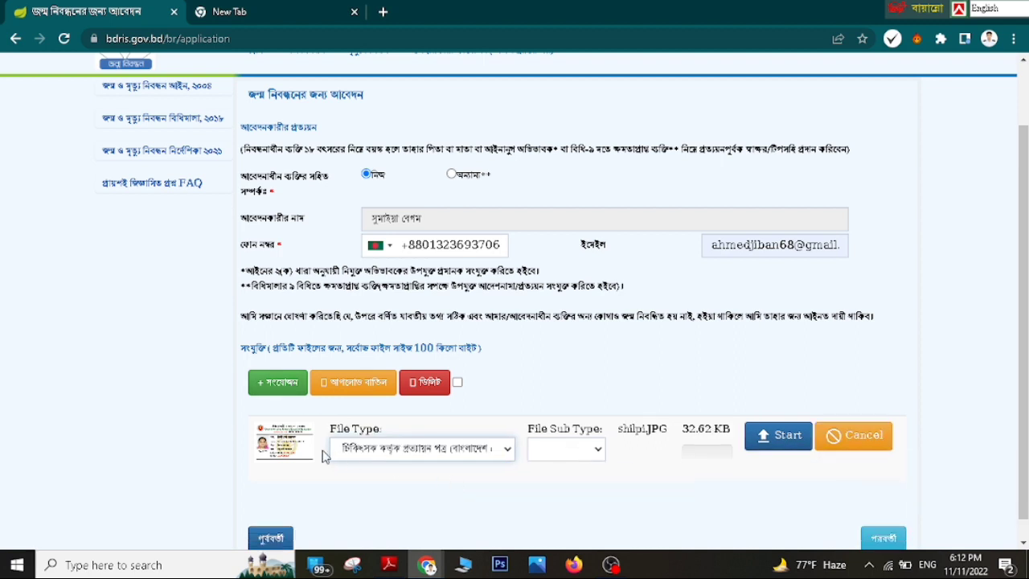
pyautogui.click(778, 442)
pyautogui.scroll(-1, 836, 453)
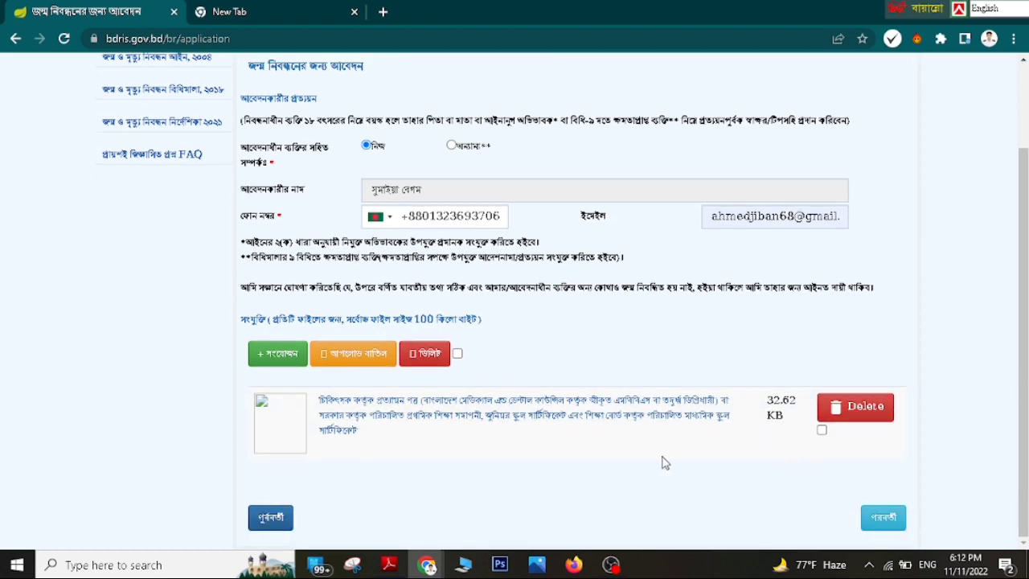
# - Attach shilpi.JPG again as a second attachment
pyautogui.click(295, 363)
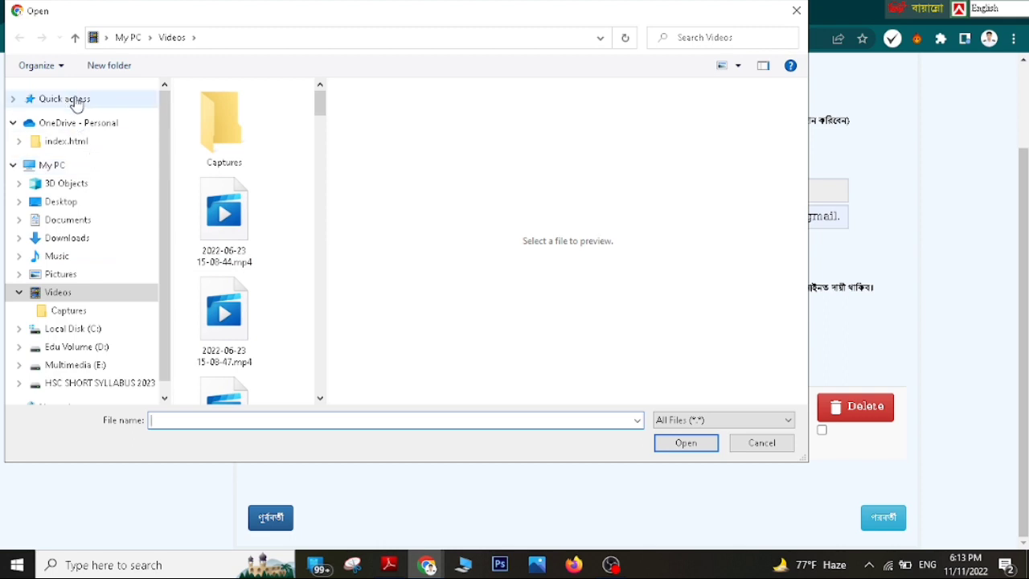
pyautogui.click(66, 98)
pyautogui.scroll(-5, 265, 363)
pyautogui.scroll(-3, 270, 365)
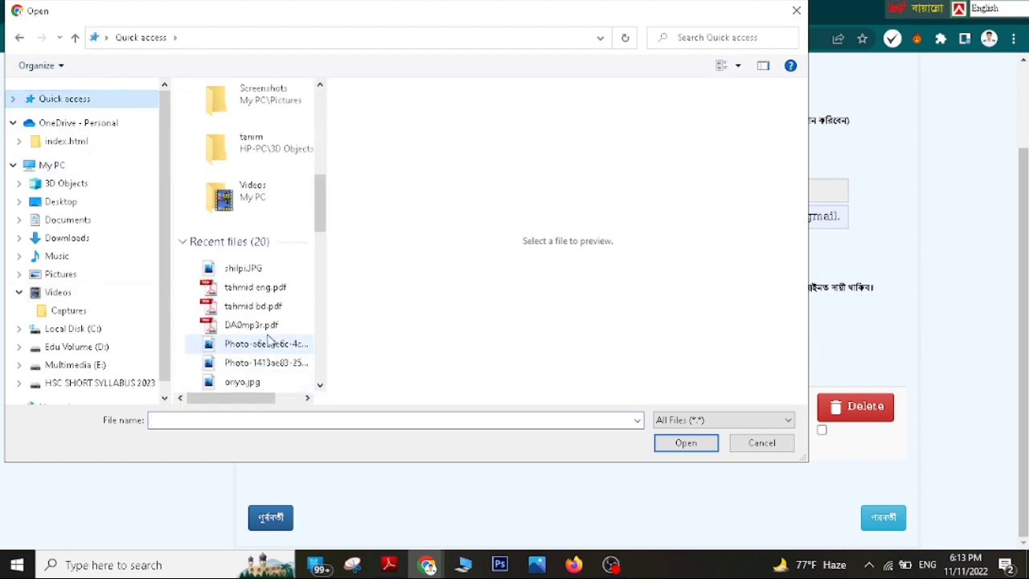
pyautogui.click(233, 269)
pyautogui.click(684, 443)
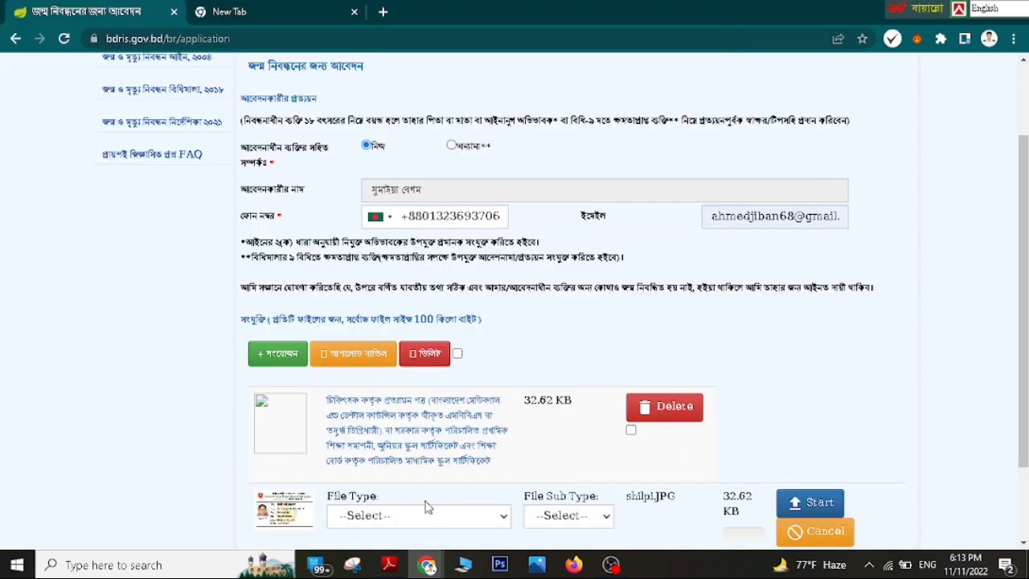
# - Classify it as the parents' permanent-address proof, upload it, and continue to the review page
pyautogui.click(425, 506)
pyautogui.click(436, 501)
pyautogui.scroll(-2, 811, 497)
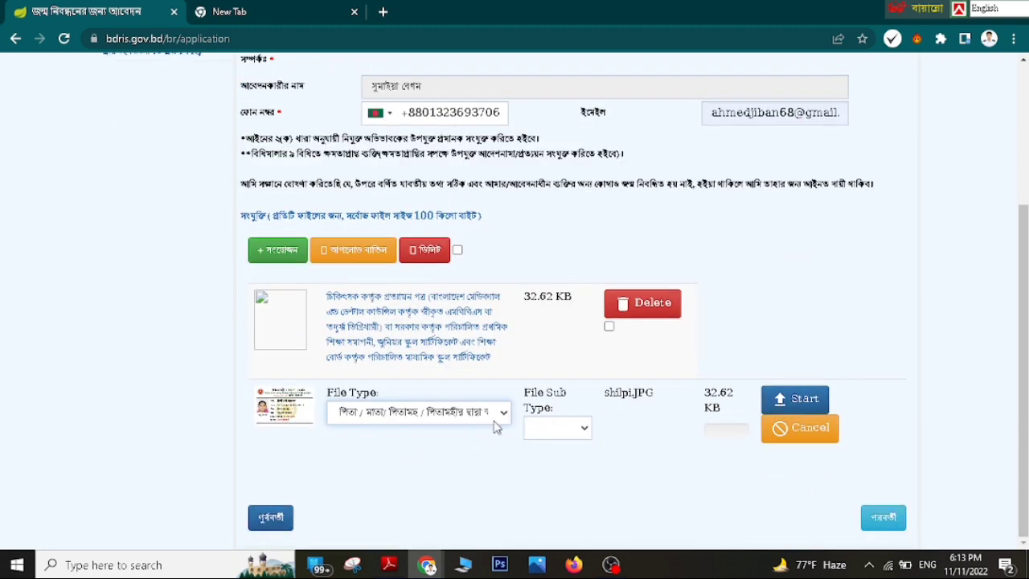
pyautogui.click(784, 401)
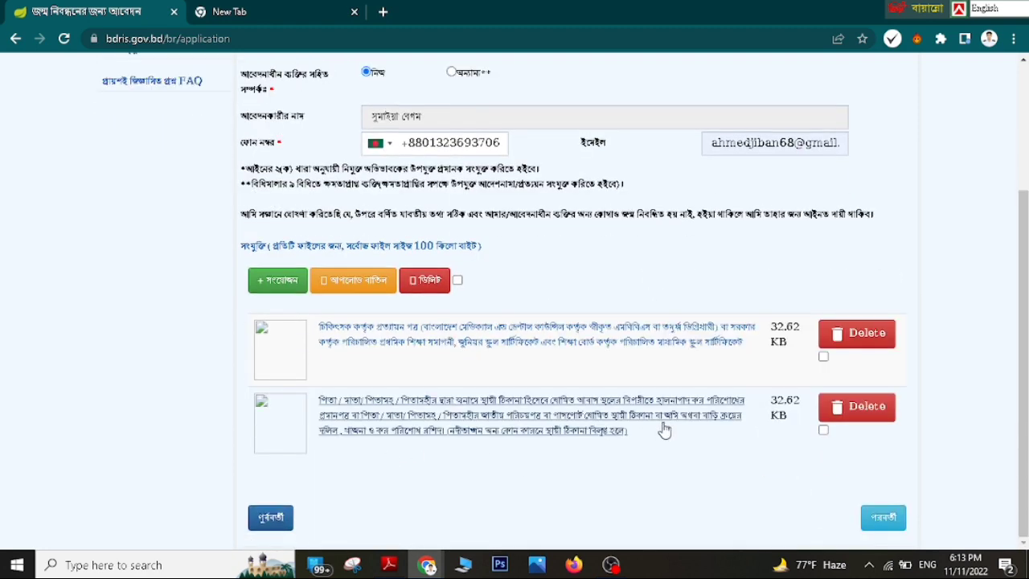
pyautogui.click(876, 516)
pyautogui.scroll(2, 486, 391)
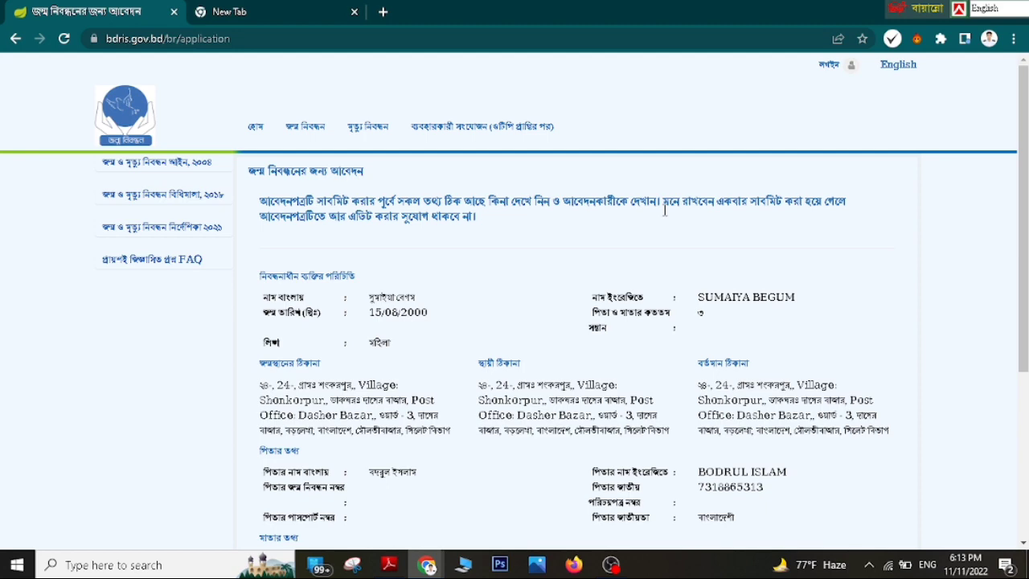
pyautogui.scroll(-2, 531, 454)
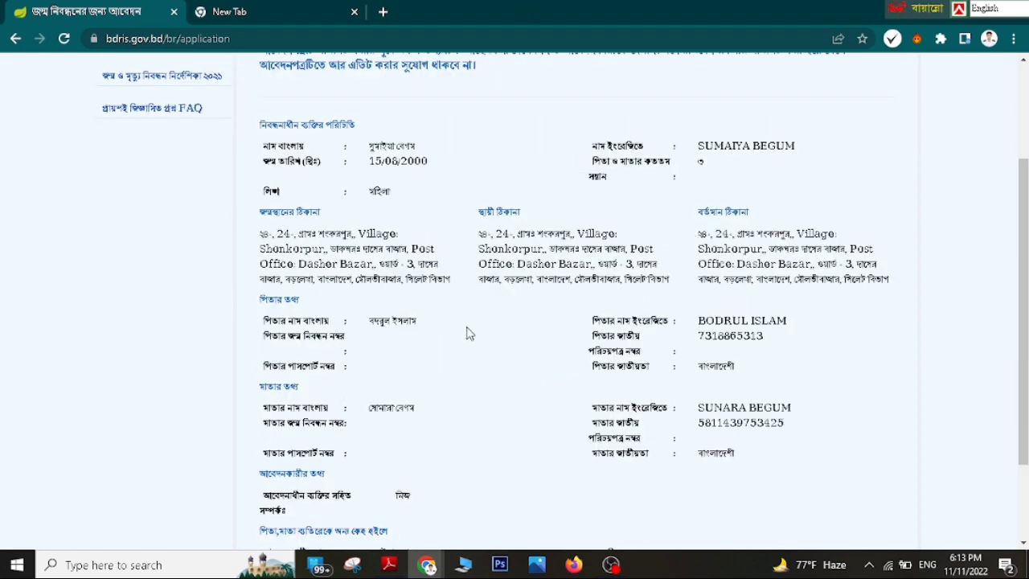
pyautogui.scroll(-2, 470, 338)
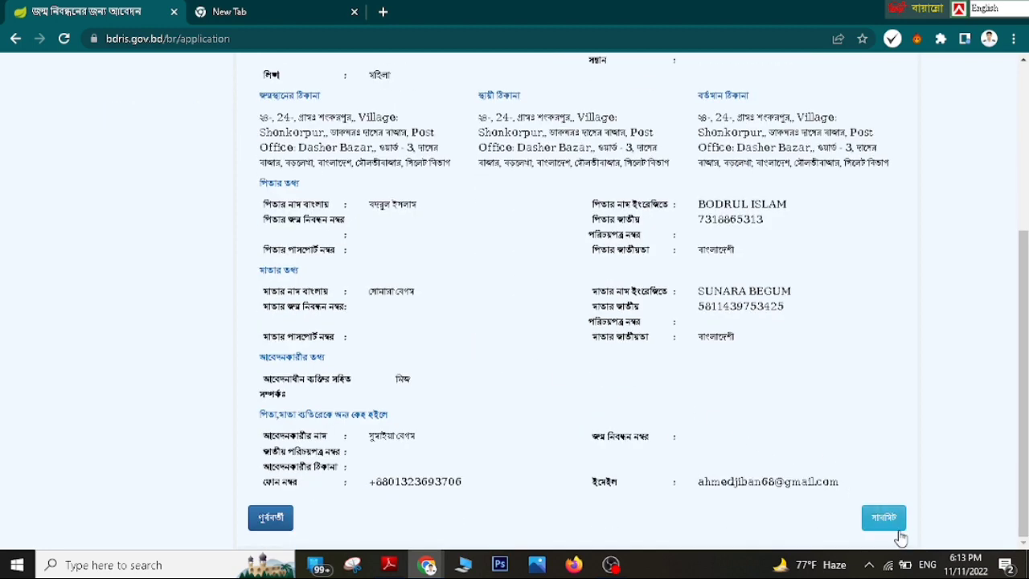
pyautogui.scroll(1, 673, 440)
pyautogui.scroll(-1, 672, 441)
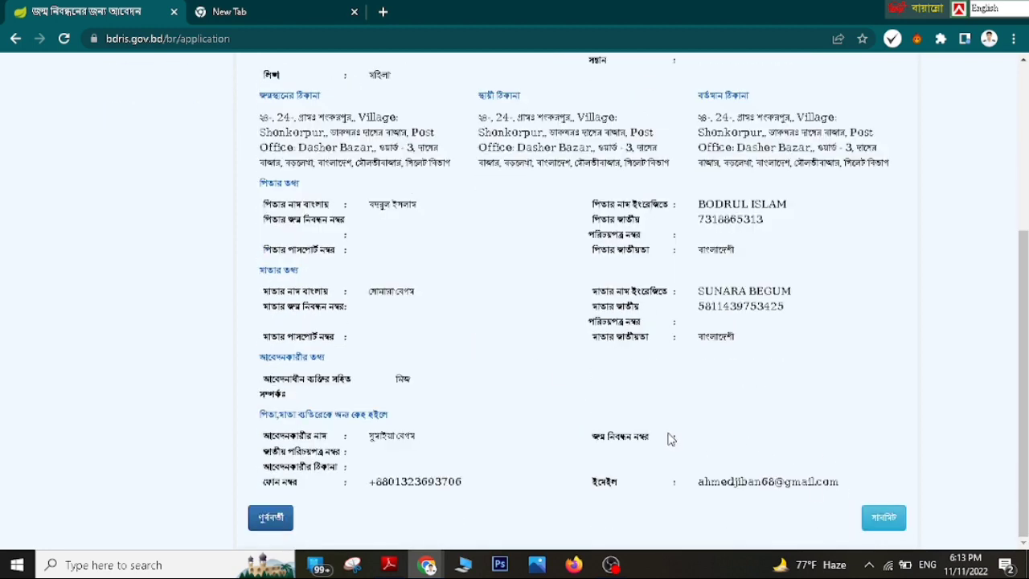
pyautogui.scroll(2, 667, 434)
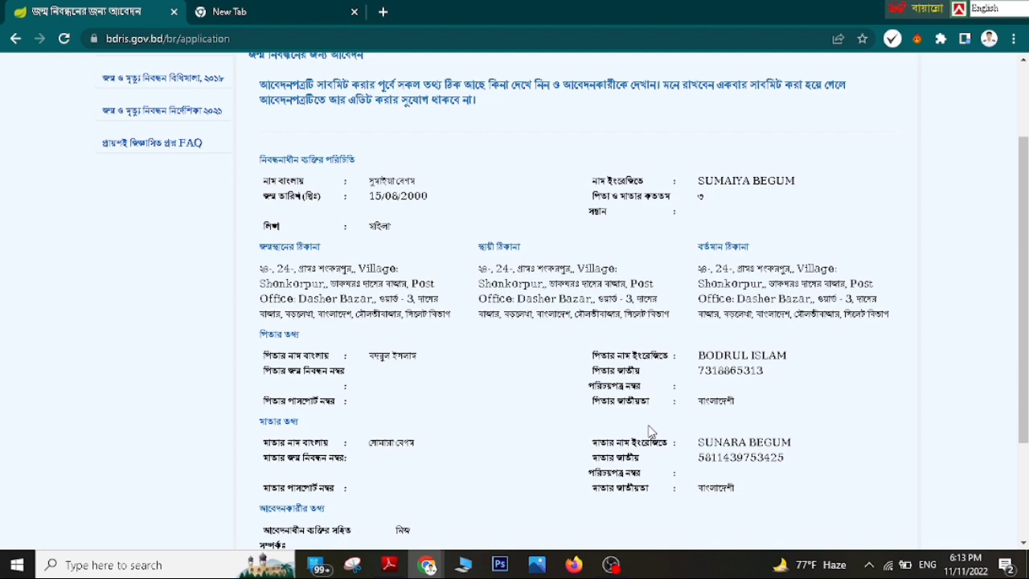
pyautogui.scroll(-3, 651, 431)
pyautogui.scroll(3, 663, 428)
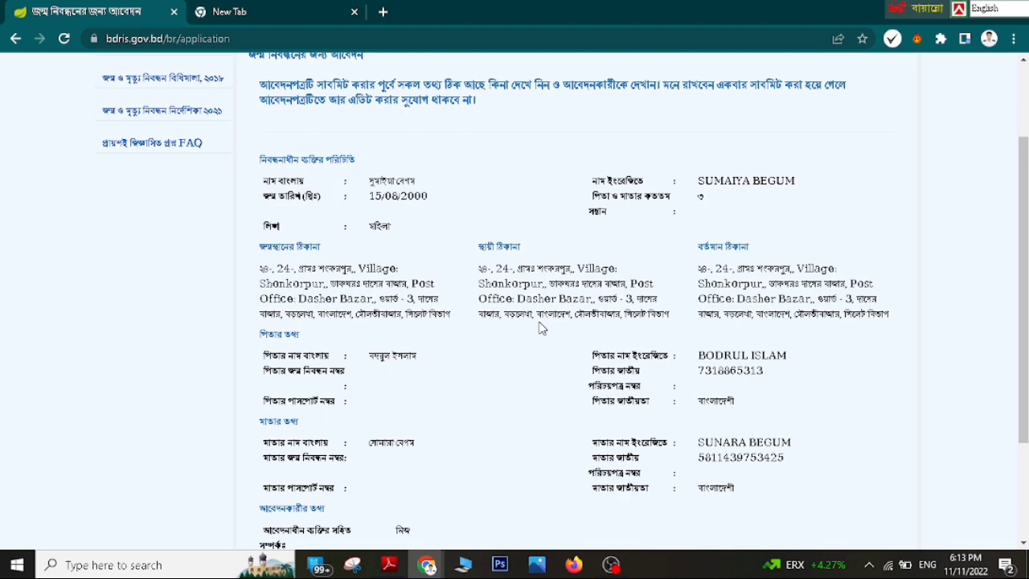
pyautogui.scroll(2, 475, 332)
pyautogui.scroll(-5, 496, 337)
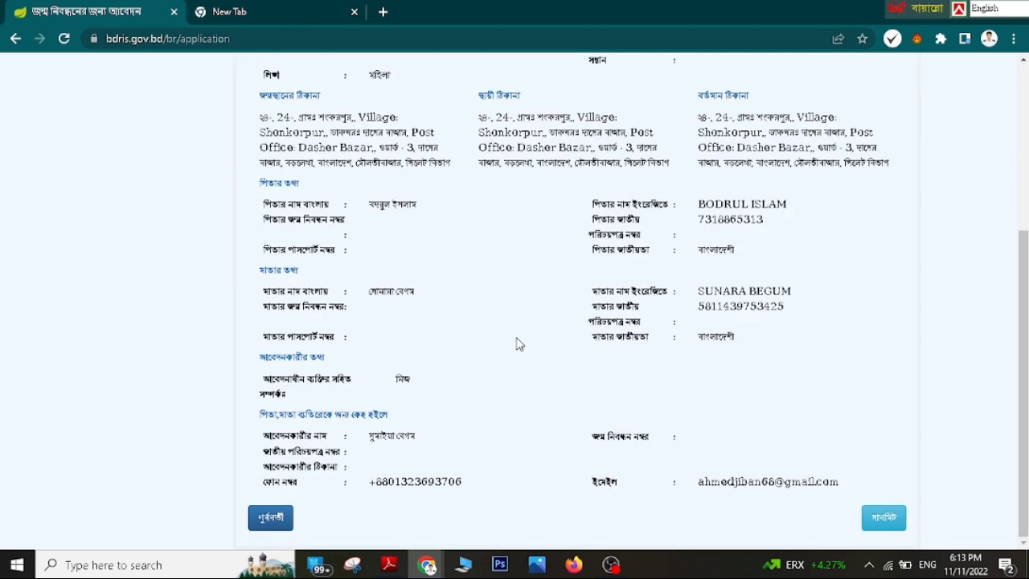
# - Submit the completed birth registration with সাবমিট and save its printable form as a PDF in Downloads
pyautogui.click(879, 524)
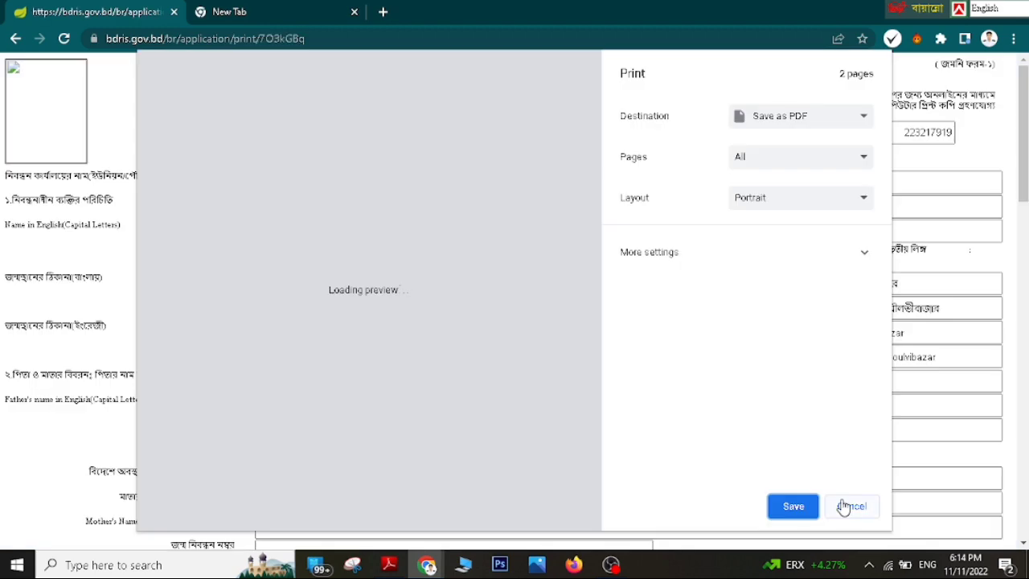
pyautogui.click(792, 504)
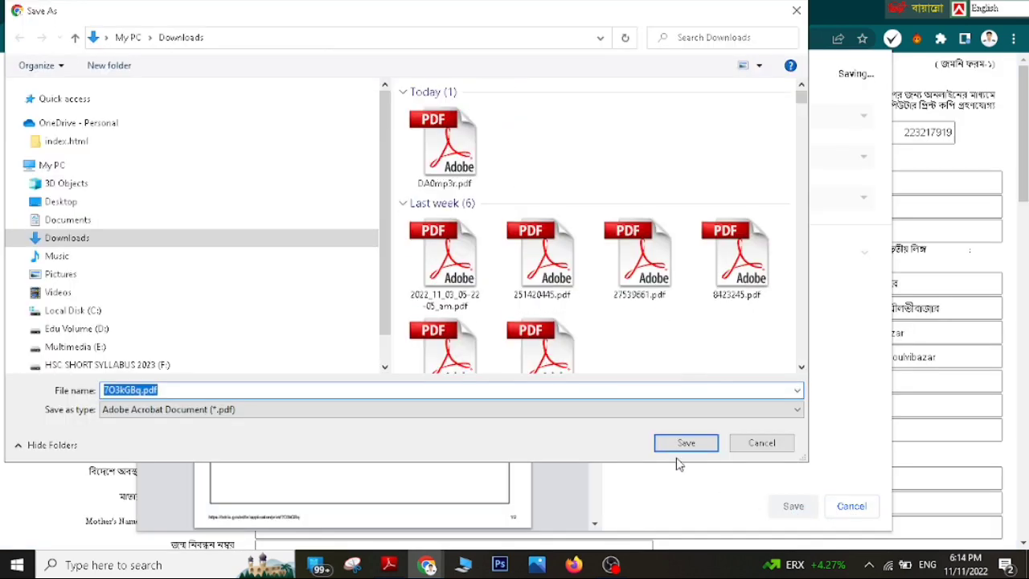
pyautogui.click(686, 443)
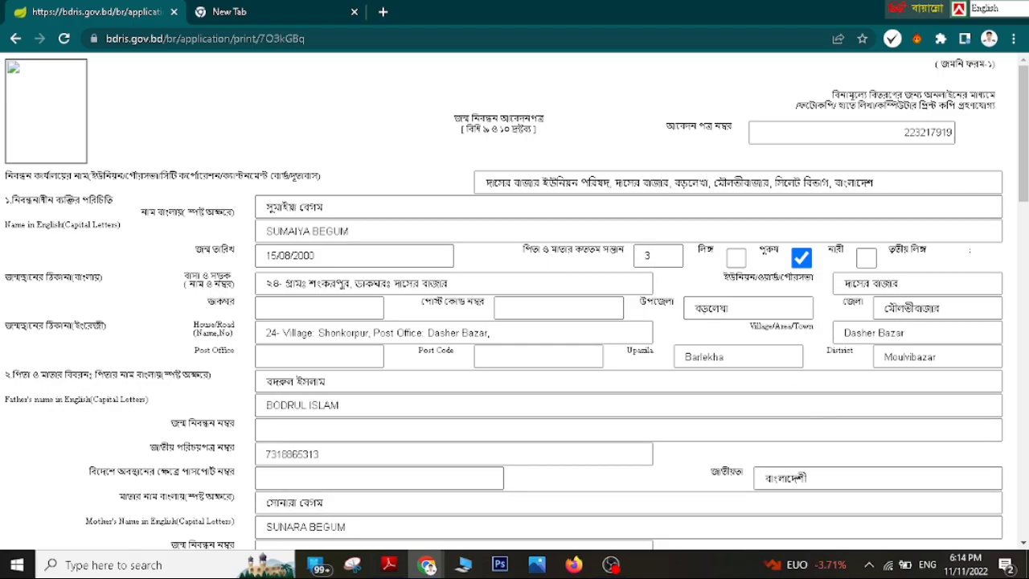